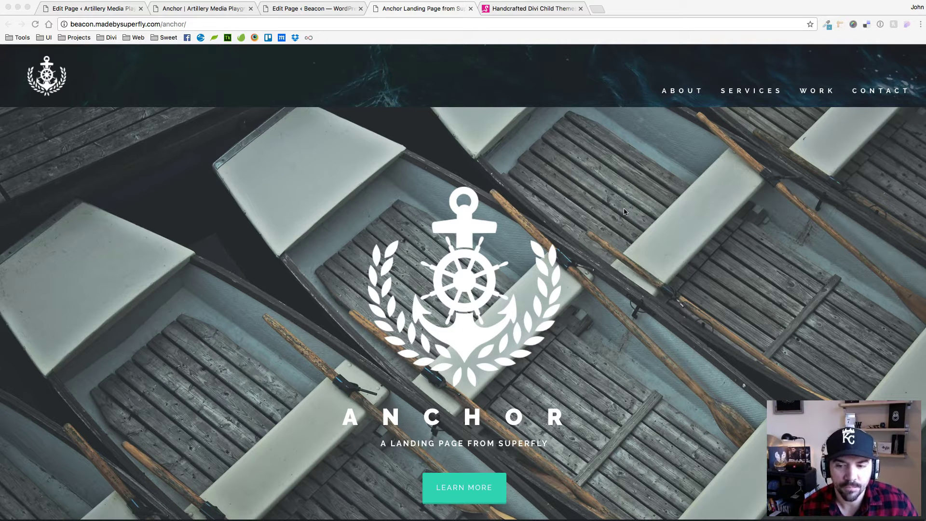
# Open the free Anchor layout's download page on besuperfly.com from the Free Layout banner.
pyautogui.scroll(-2, 672, 335)
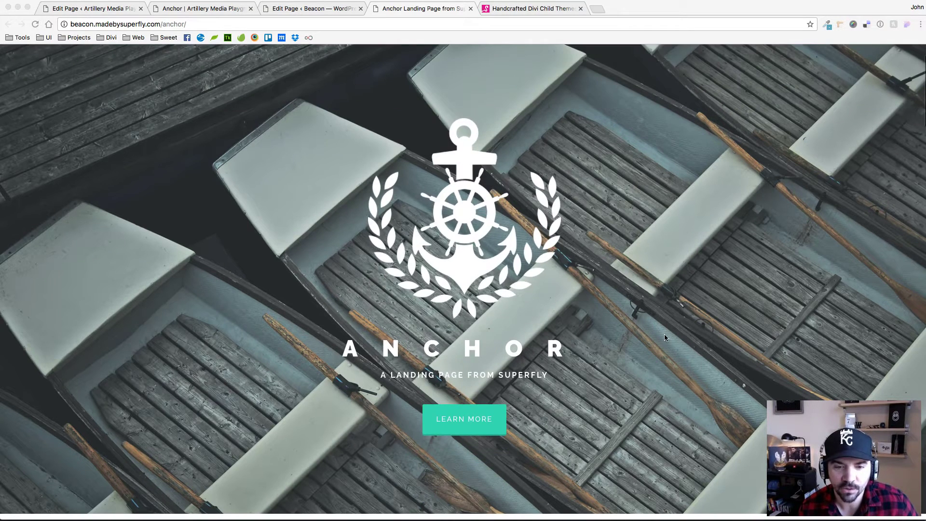
pyautogui.scroll(3, 664, 333)
pyautogui.click(529, 9)
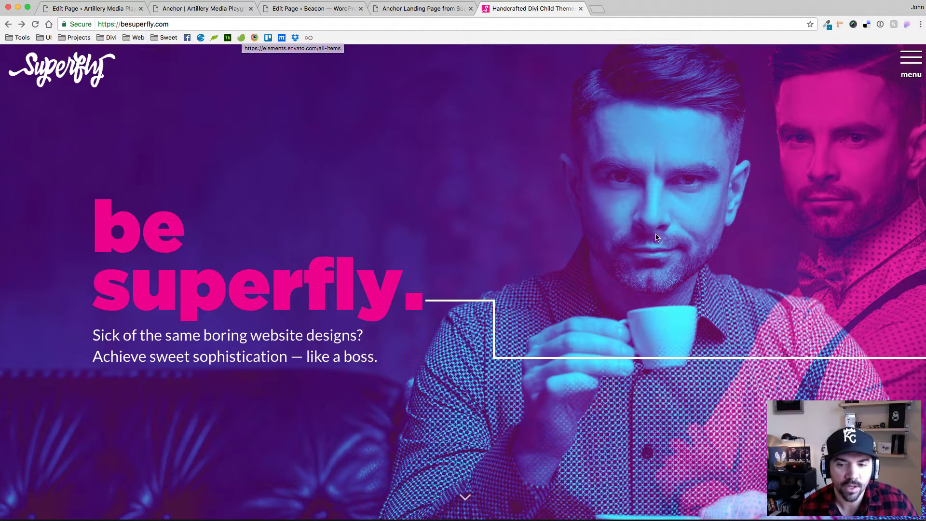
pyautogui.scroll(-5, 581, 225)
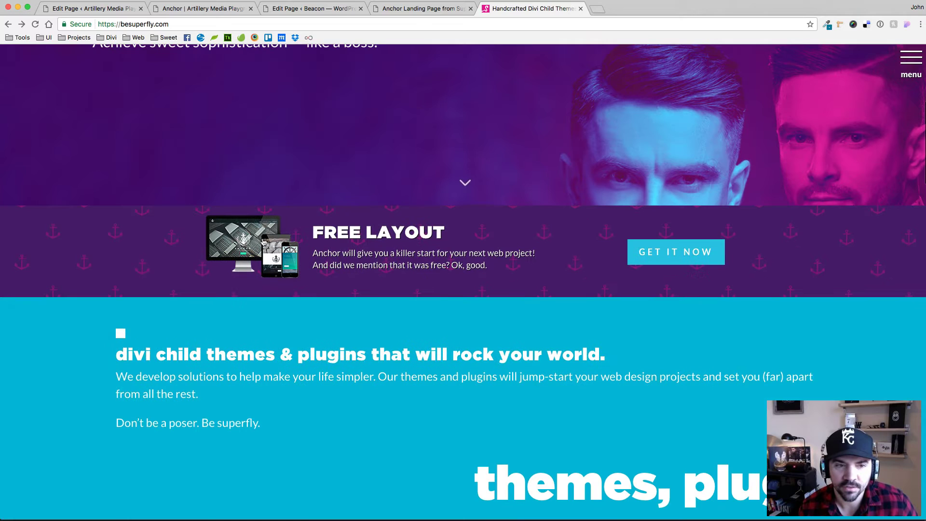
pyautogui.click(687, 254)
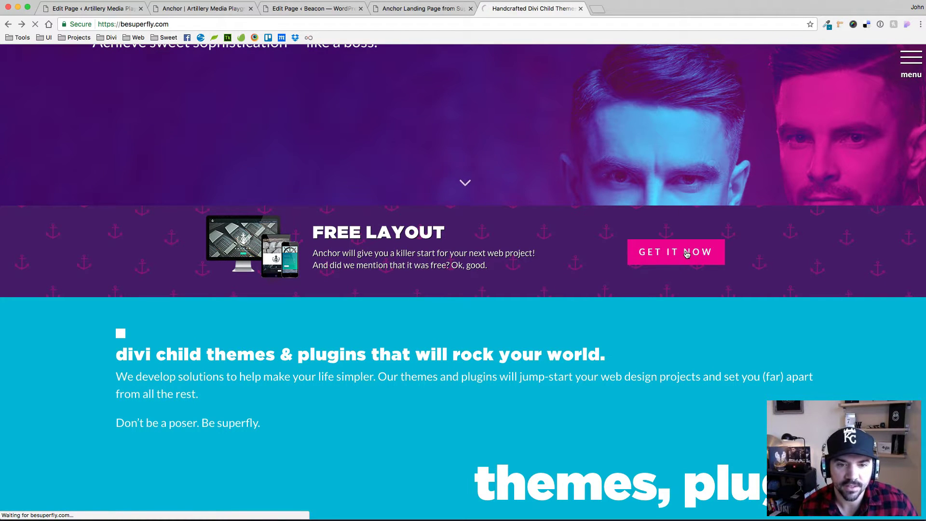
pyautogui.scroll(-3, 548, 355)
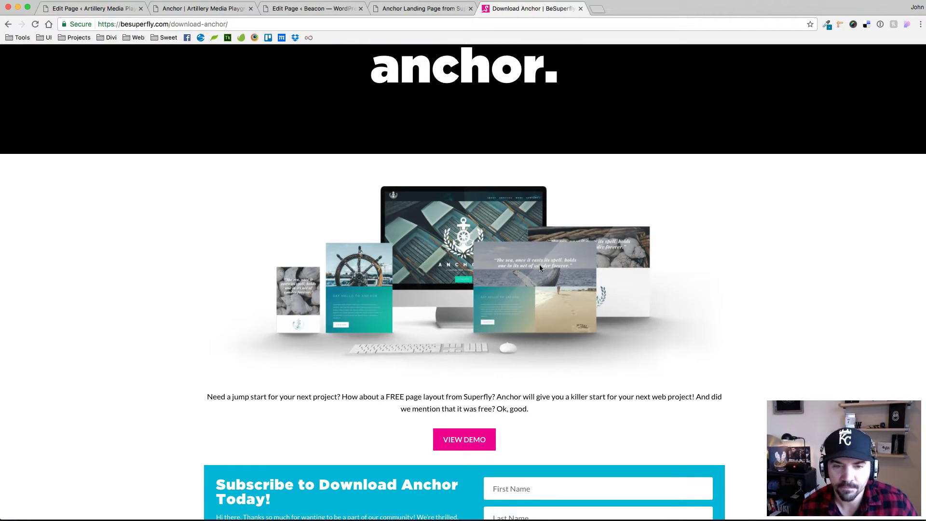
pyautogui.scroll(3, 539, 268)
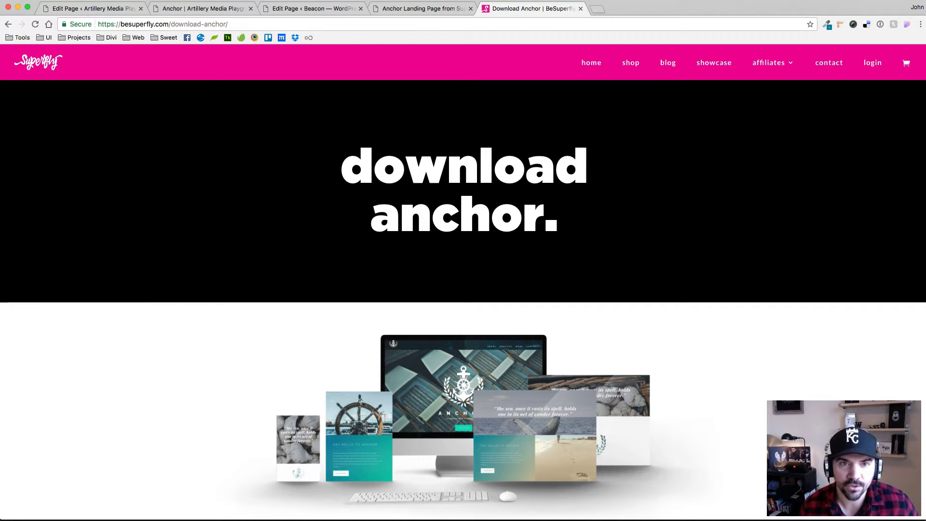
# Return to the Anchor Landing Page demo tab and reload it.
pyautogui.click(418, 9)
pyautogui.scroll(-10, 703, 231)
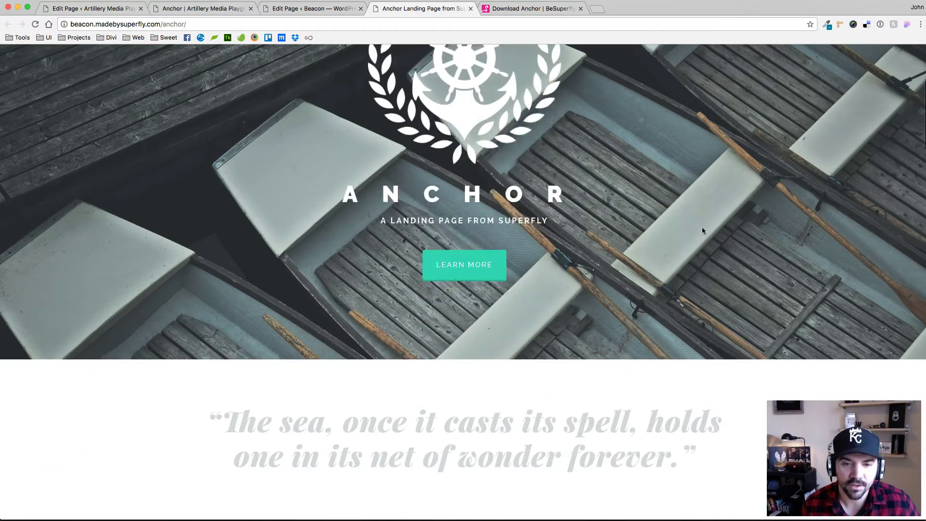
pyautogui.scroll(10, 670, 241)
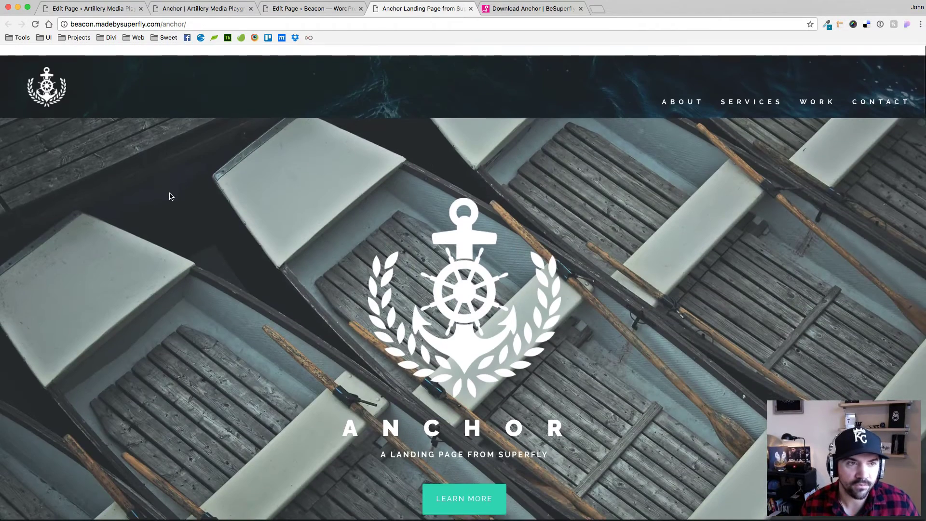
pyautogui.press('super+r')
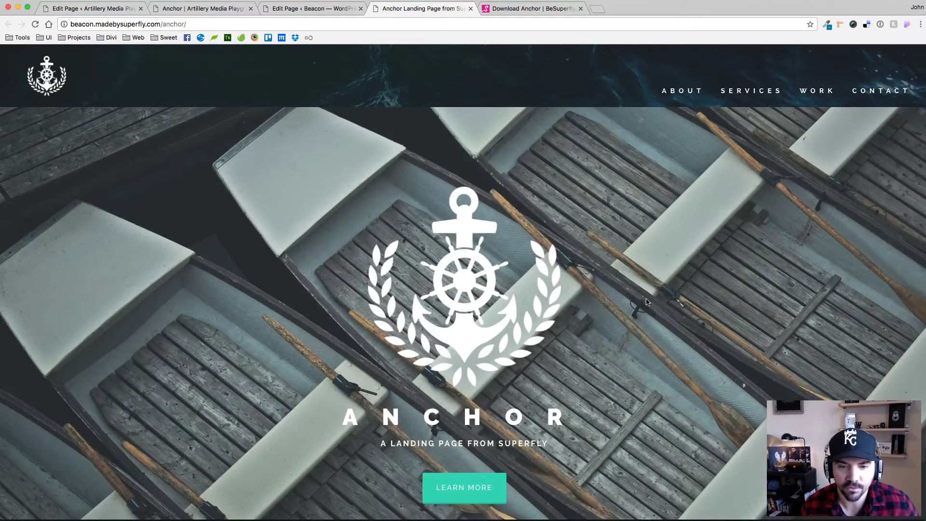
# Scroll through the reloaded Anchor demo and back up to its top.
pyautogui.scroll(-10, 646, 302)
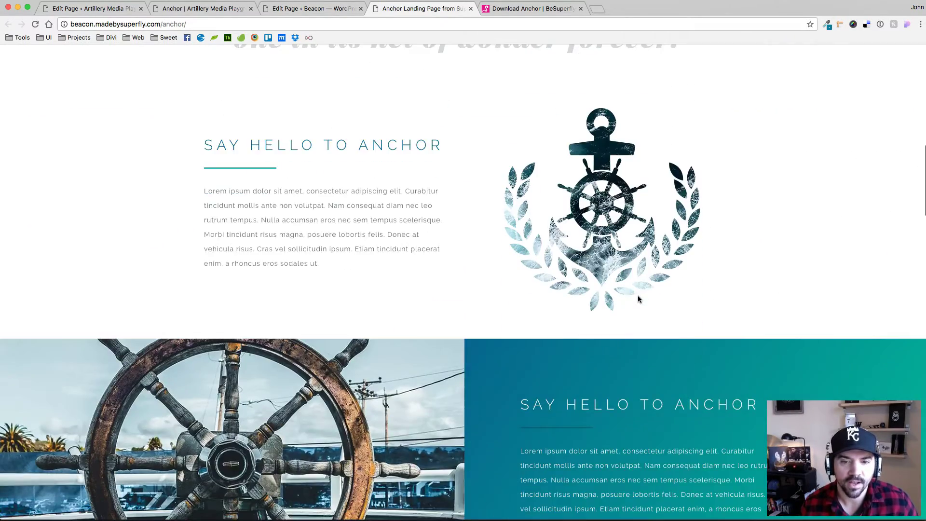
pyautogui.scroll(-10, 638, 296)
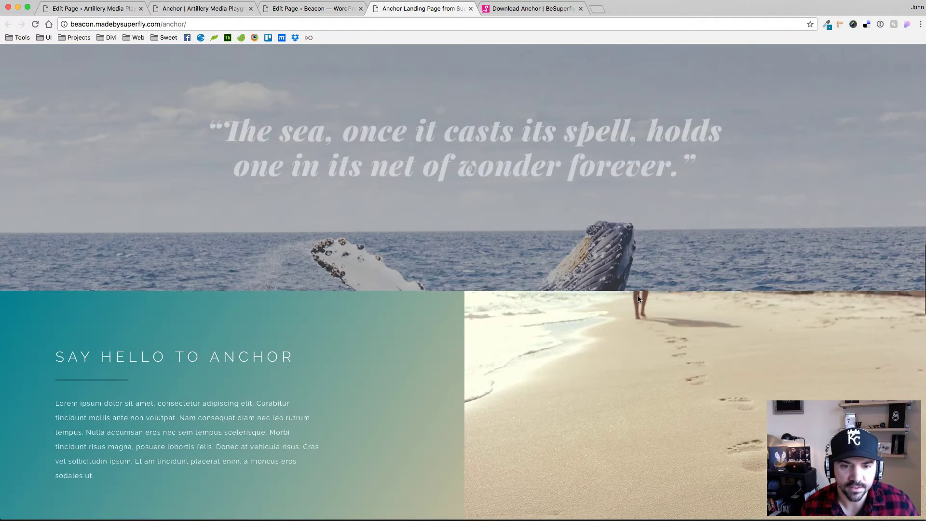
pyautogui.scroll(-3, 627, 292)
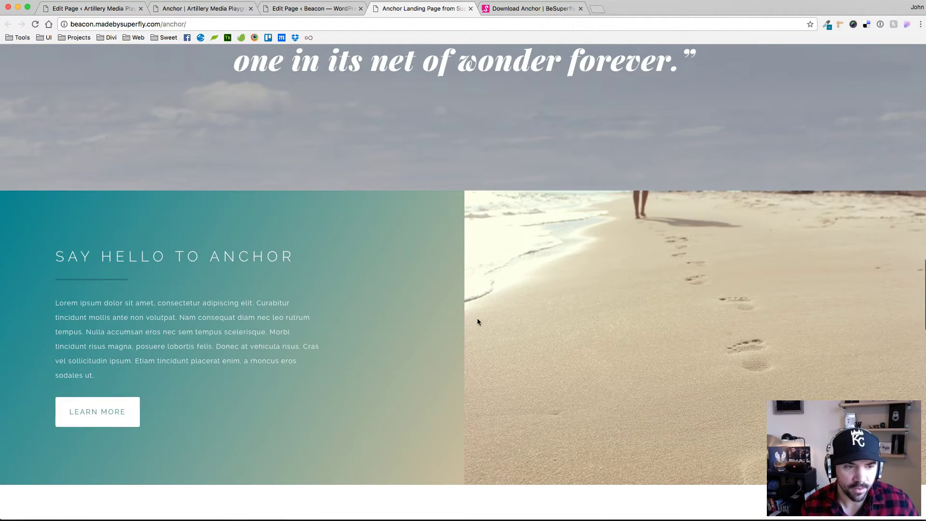
pyautogui.scroll(-8, 477, 322)
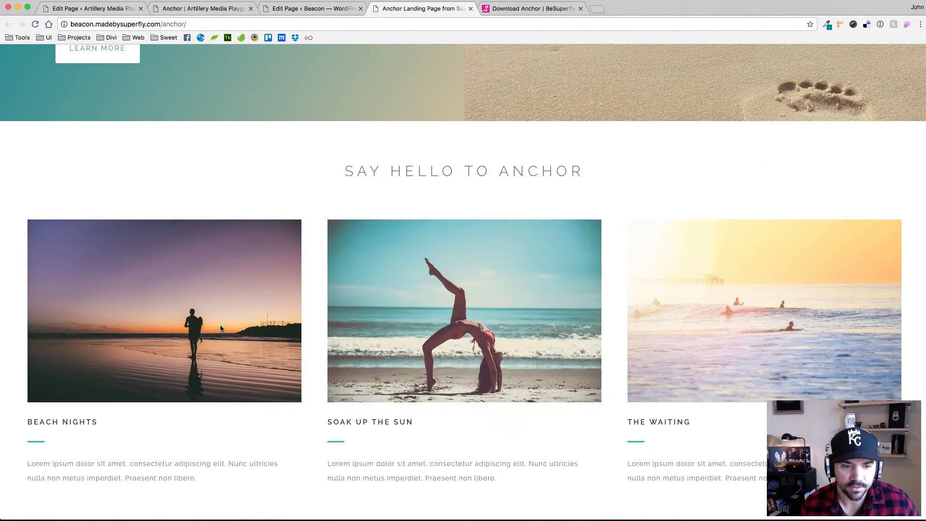
pyautogui.scroll(-4, 601, 292)
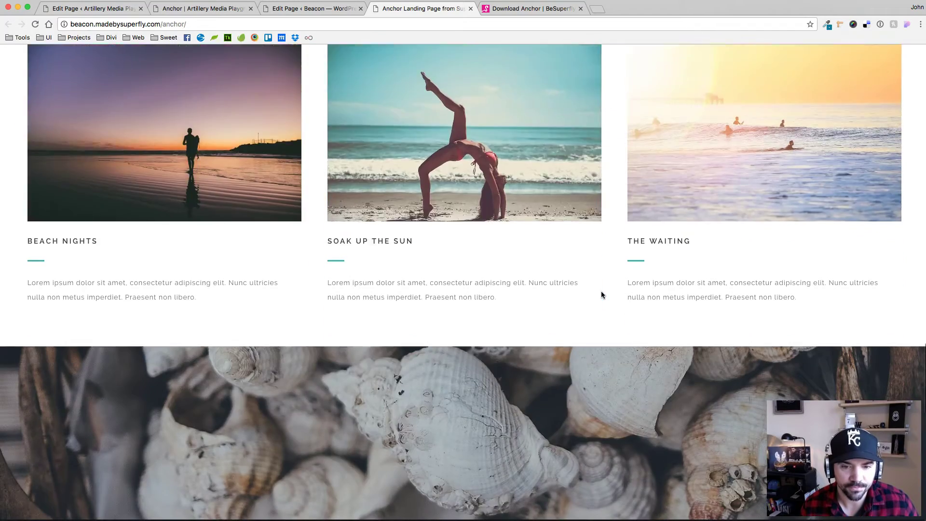
pyautogui.scroll(-9, 601, 292)
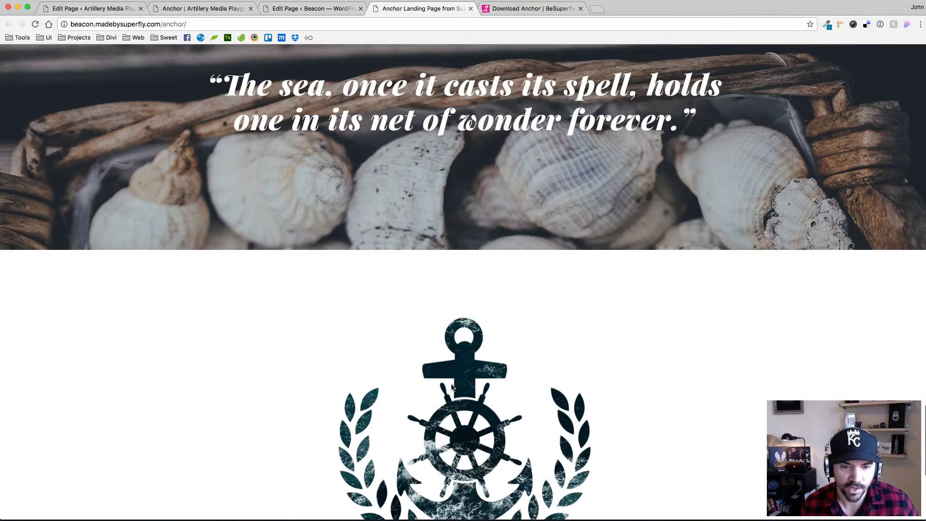
pyautogui.scroll(-2, 452, 387)
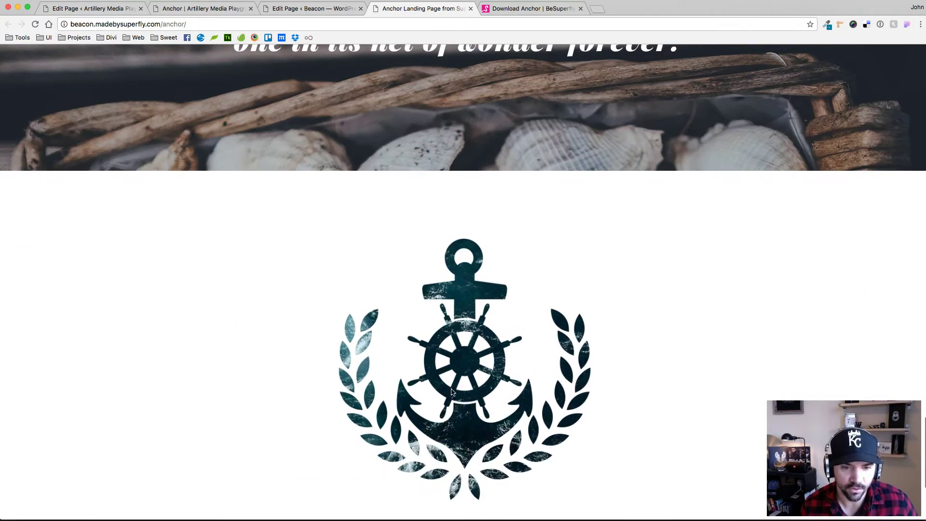
pyautogui.scroll(-5, 451, 391)
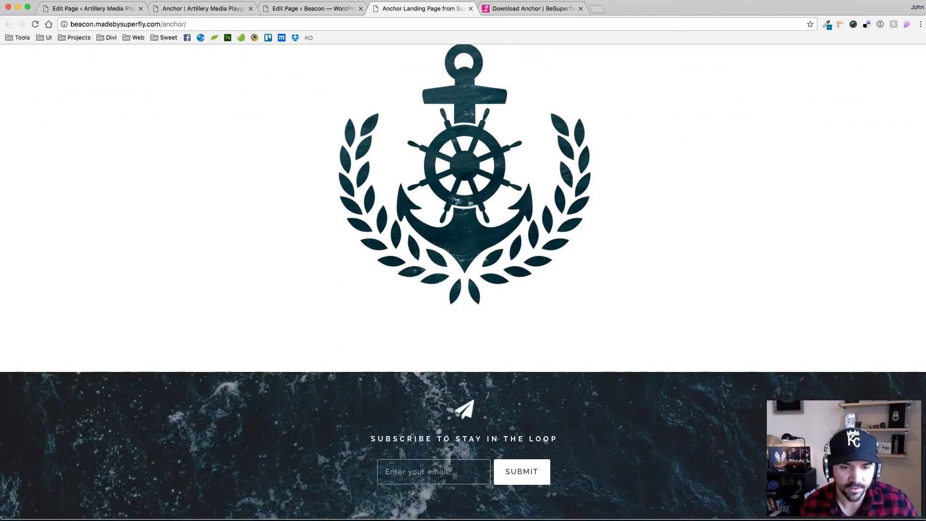
pyautogui.scroll(20, 626, 309)
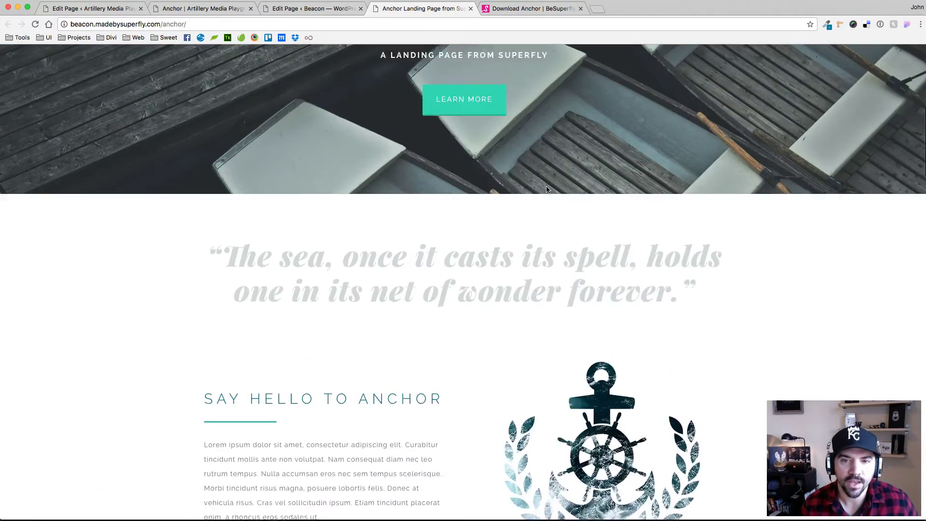
pyautogui.scroll(8, 547, 189)
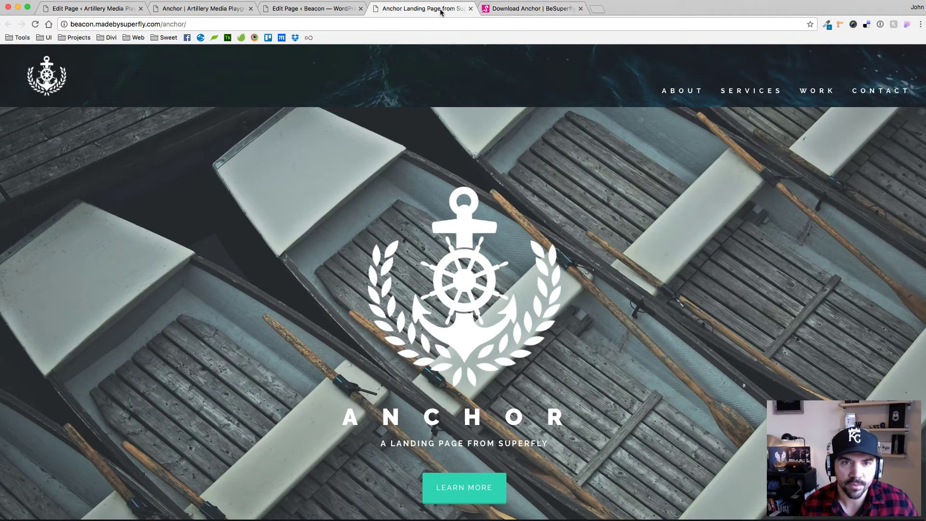
pyautogui.click(517, 10)
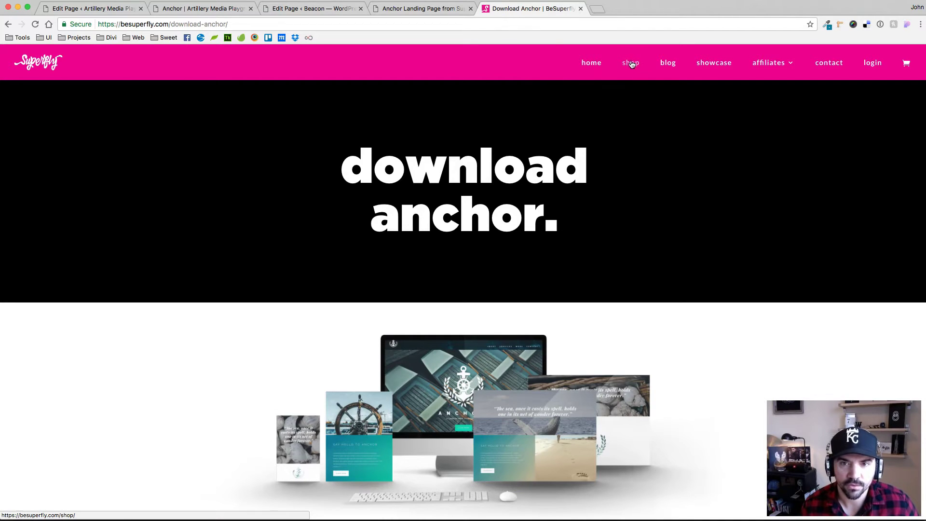
pyautogui.scroll(-4, 640, 271)
pyautogui.scroll(-5, 640, 268)
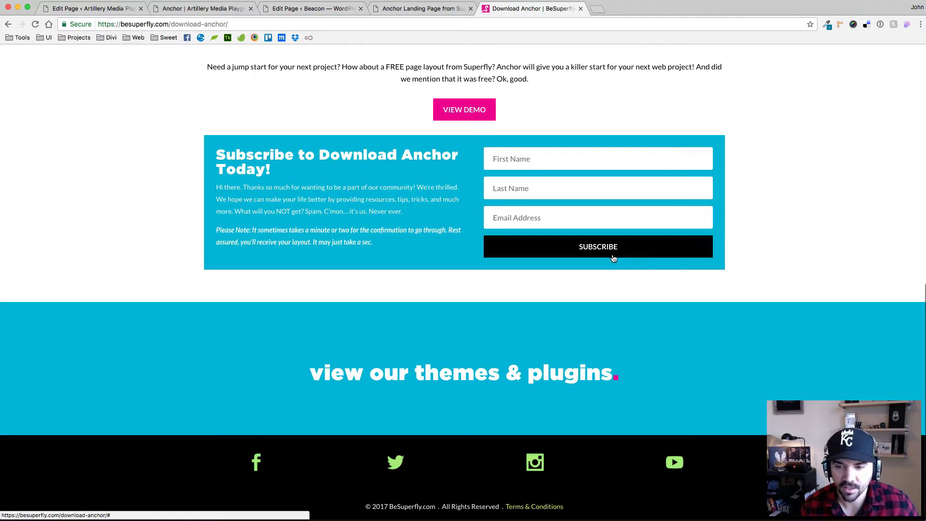
pyautogui.scroll(10, 730, 217)
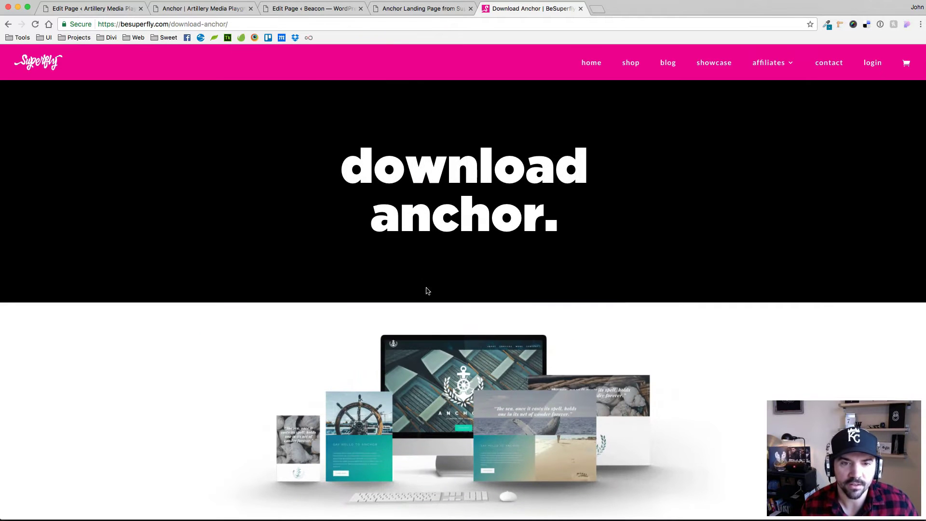
pyautogui.click(394, 9)
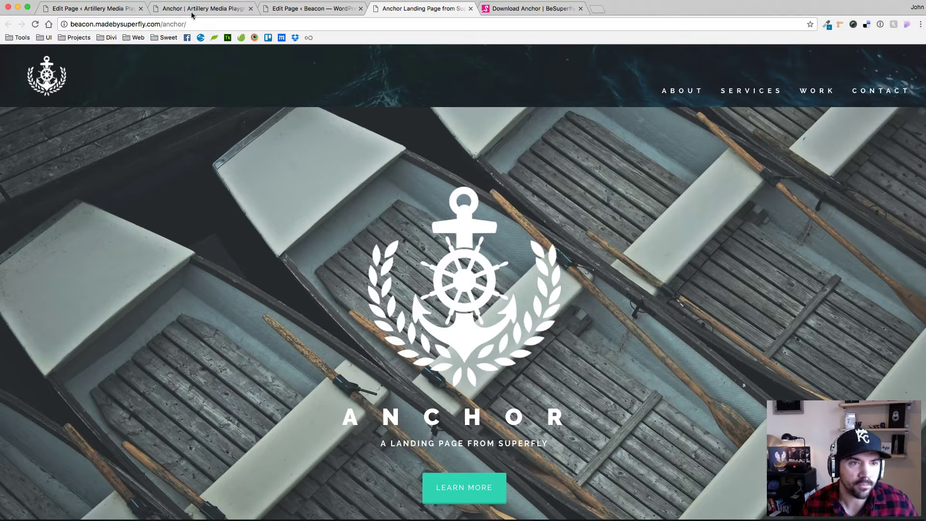
pyautogui.scroll(-3, 505, 232)
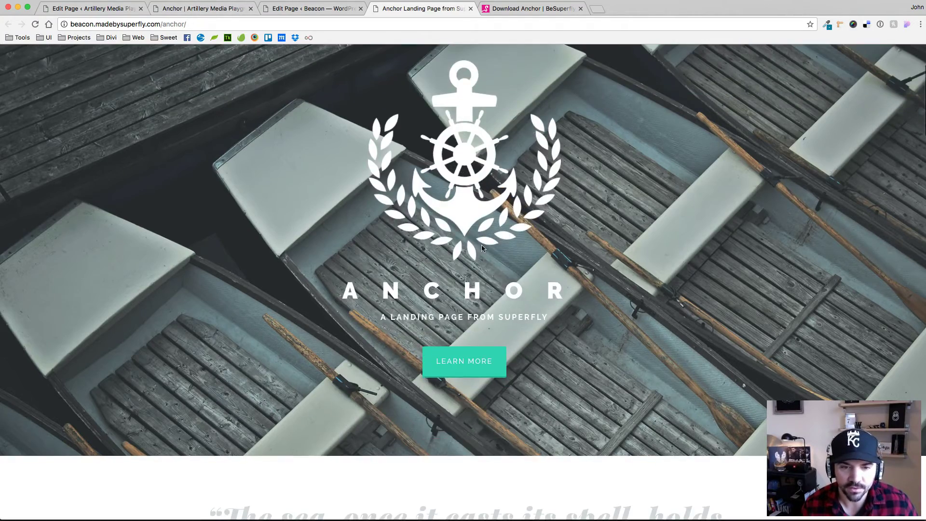
pyautogui.scroll(-20, 481, 247)
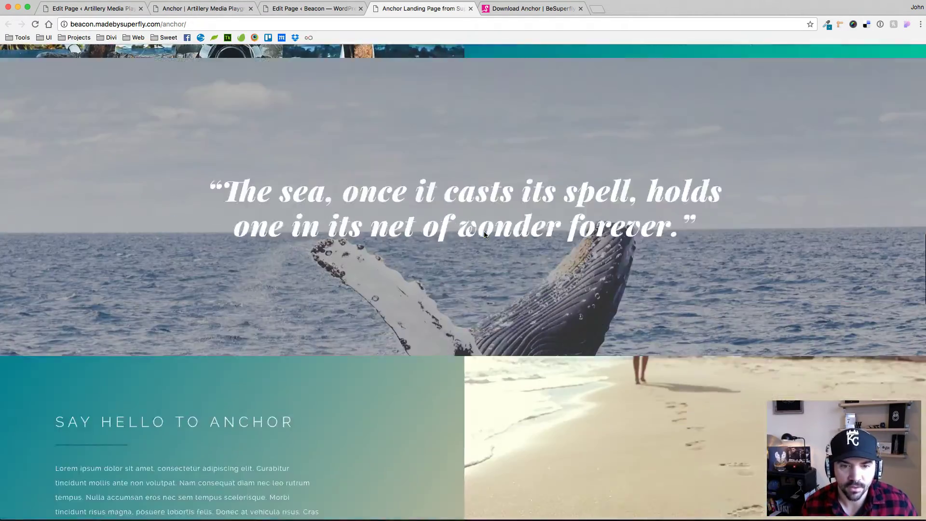
pyautogui.scroll(-10, 485, 233)
pyautogui.scroll(-2, 468, 324)
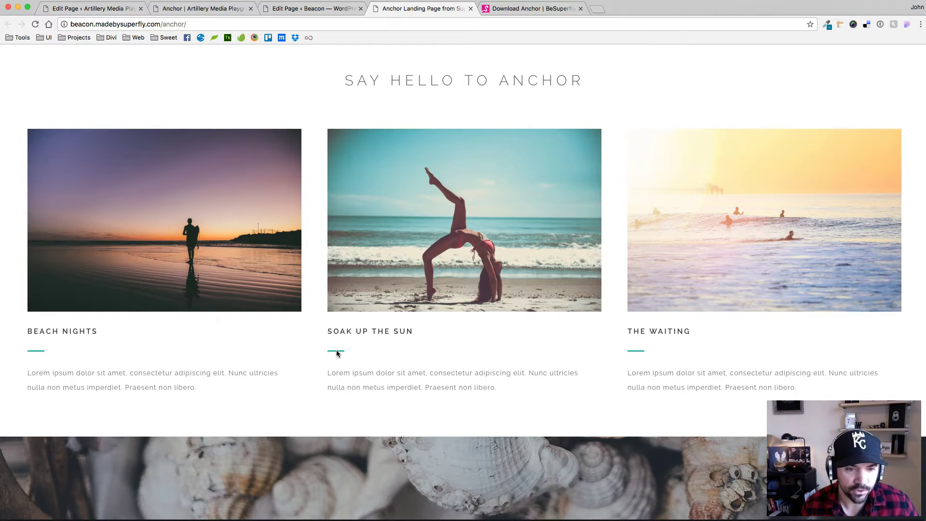
pyautogui.scroll(10, 603, 309)
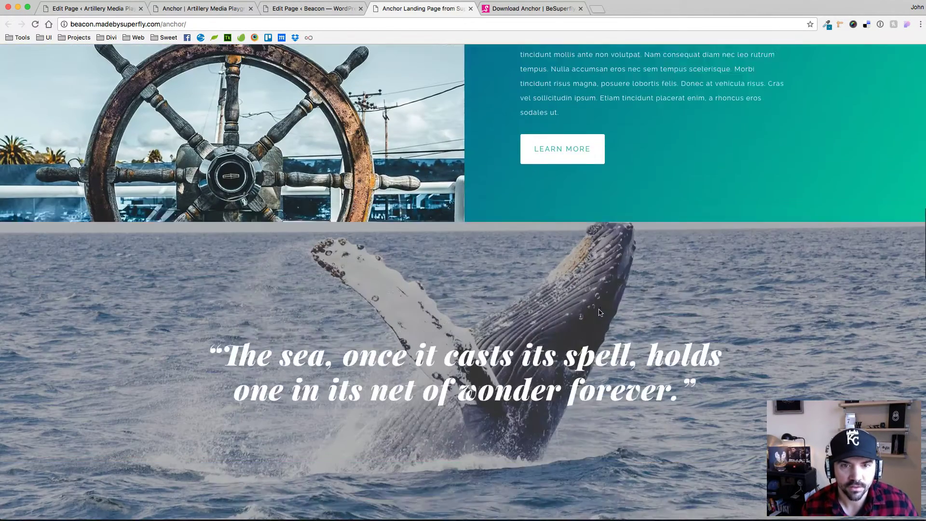
pyautogui.scroll(4, 601, 312)
pyautogui.scroll(-7, 490, 221)
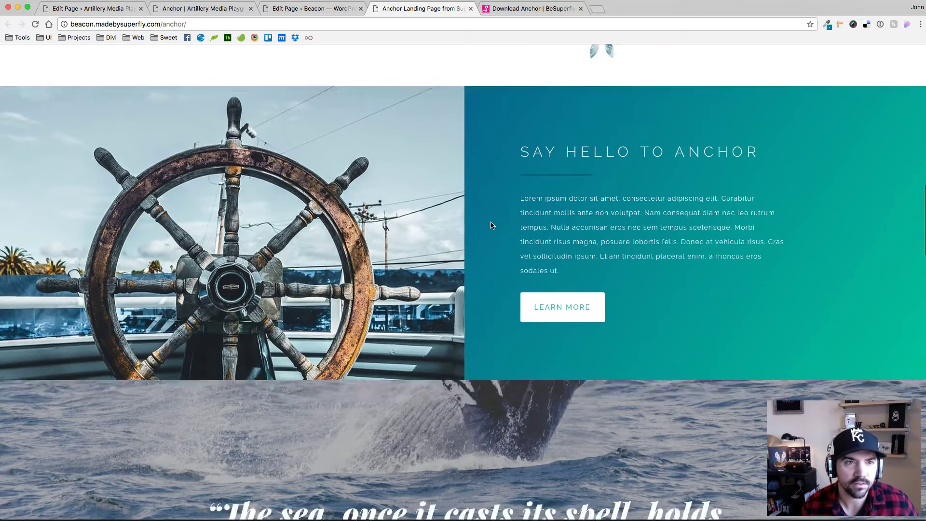
# Browse the rebuilt Artillery Media Anchor page, then compare it with the original Superfly demo.
pyautogui.click(202, 12)
pyautogui.scroll(-15, 197, 299)
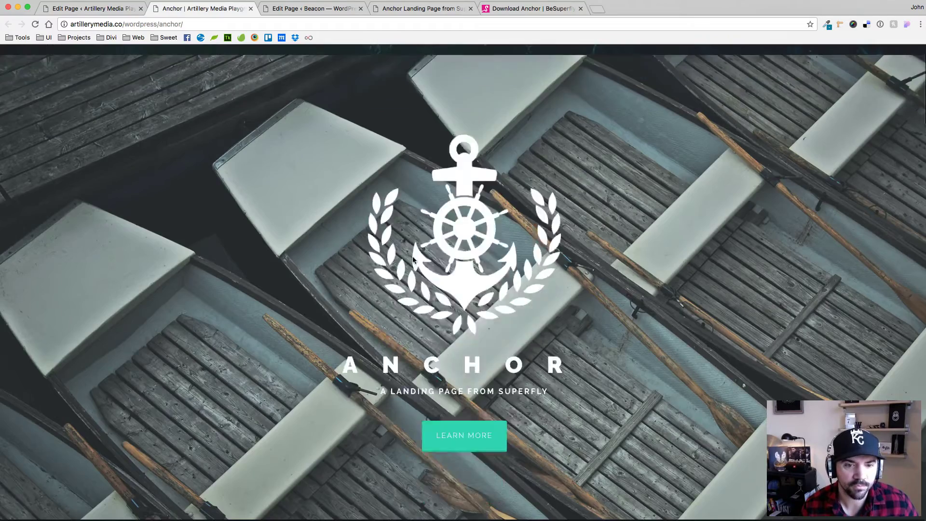
pyautogui.scroll(-19, 197, 302)
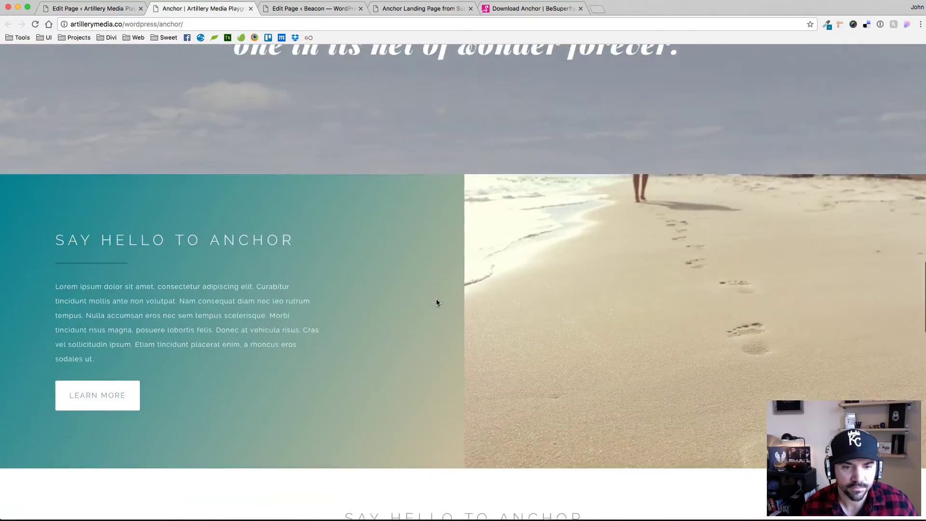
pyautogui.scroll(-6, 616, 277)
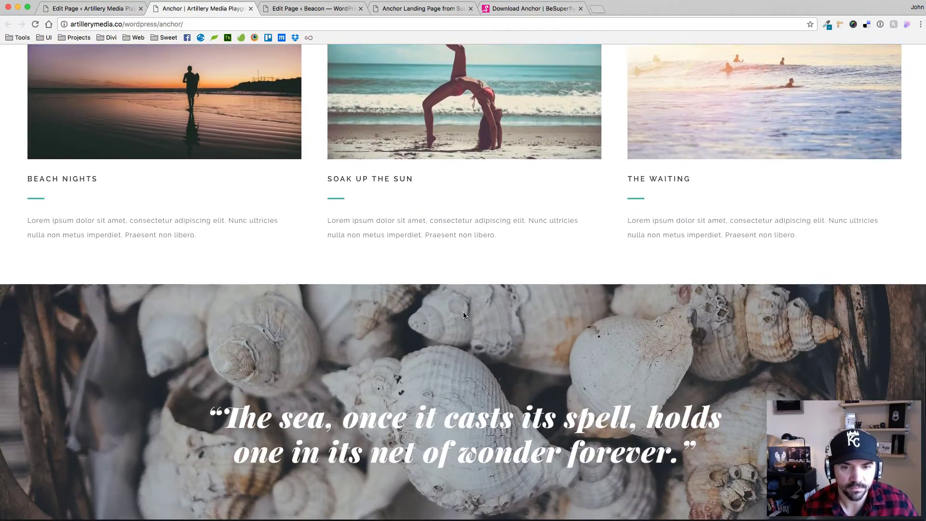
pyautogui.scroll(2, 463, 312)
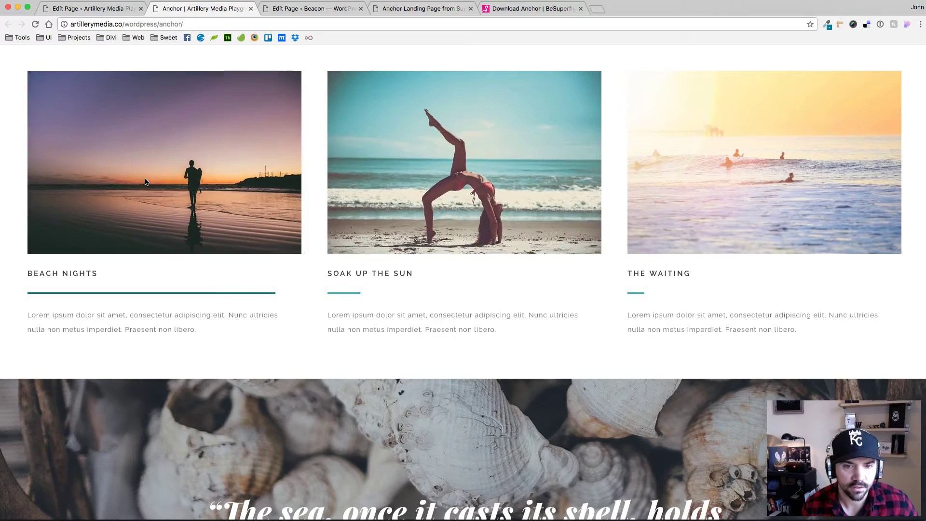
pyautogui.scroll(-10, 542, 413)
pyautogui.scroll(2, 542, 415)
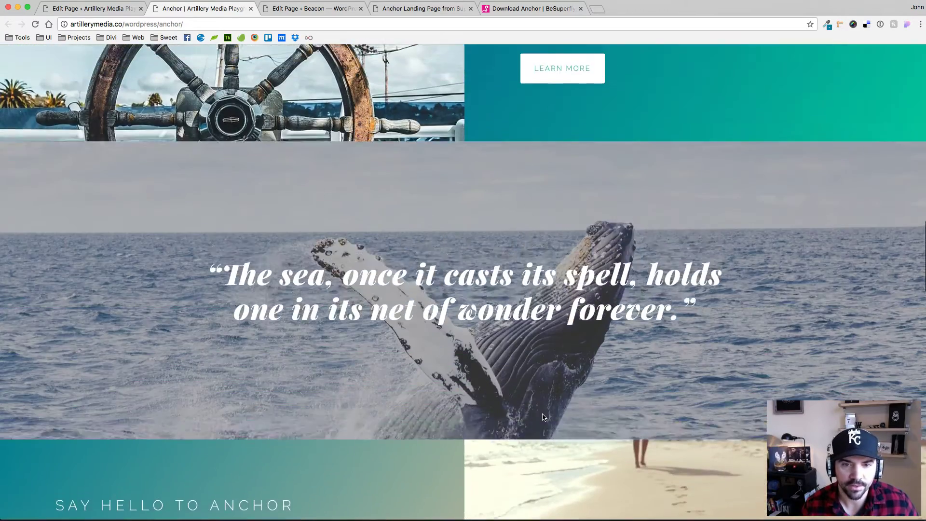
pyautogui.scroll(15, 542, 415)
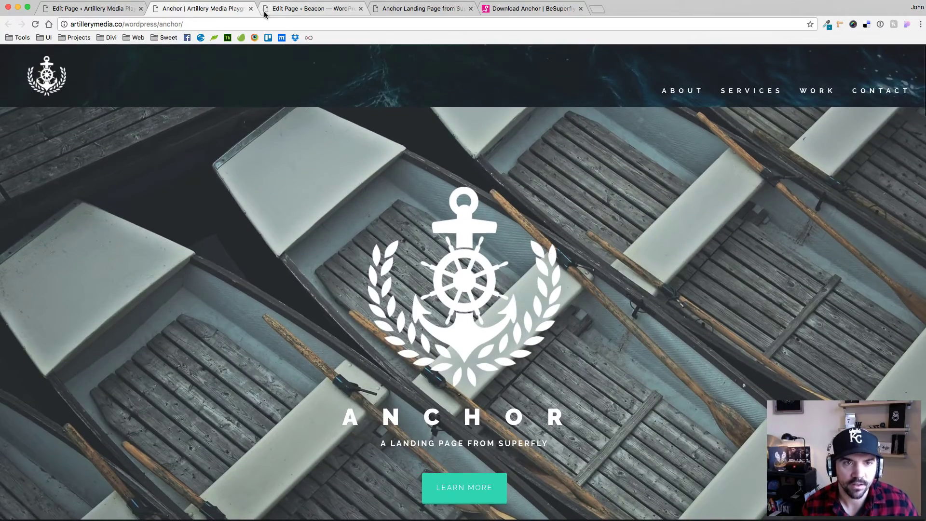
pyautogui.click(418, 9)
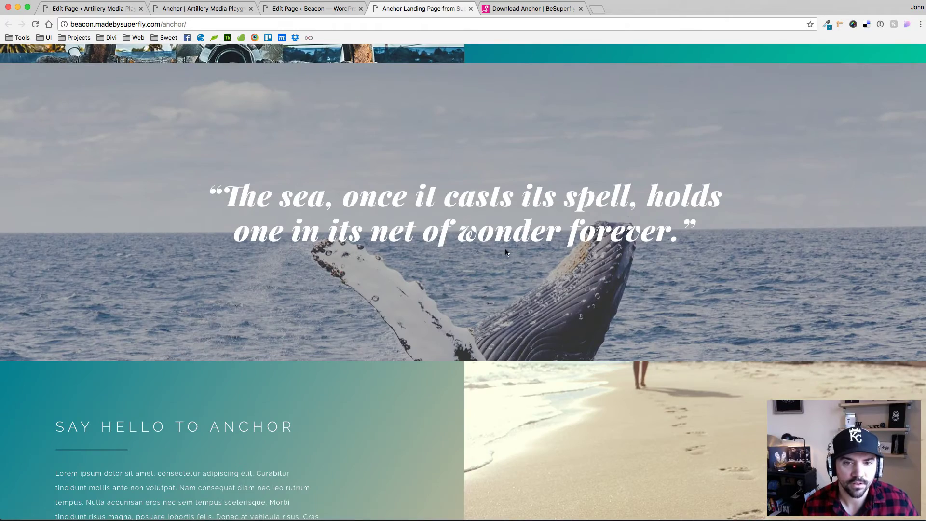
pyautogui.scroll(12, 507, 251)
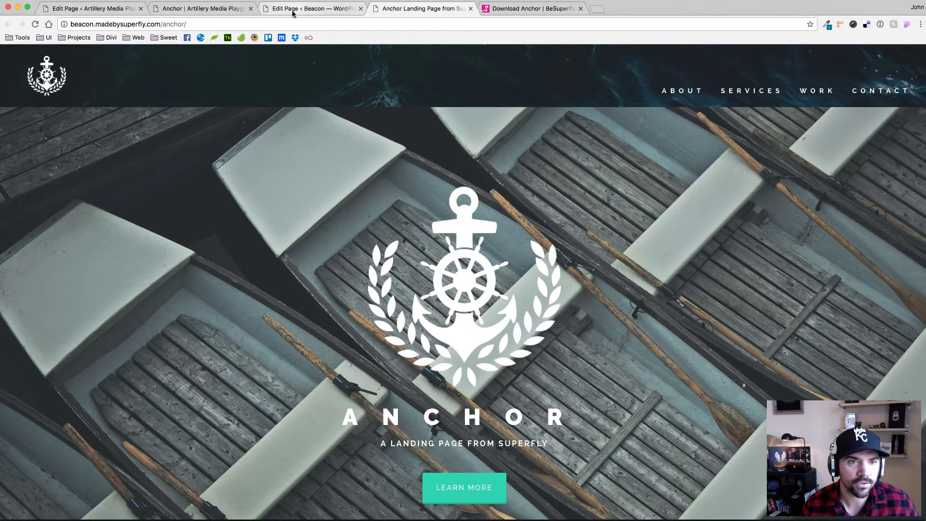
# On the Artillery Media page, check the work section's anchorWork ID in its Custom CSS settings.
pyautogui.click(99, 9)
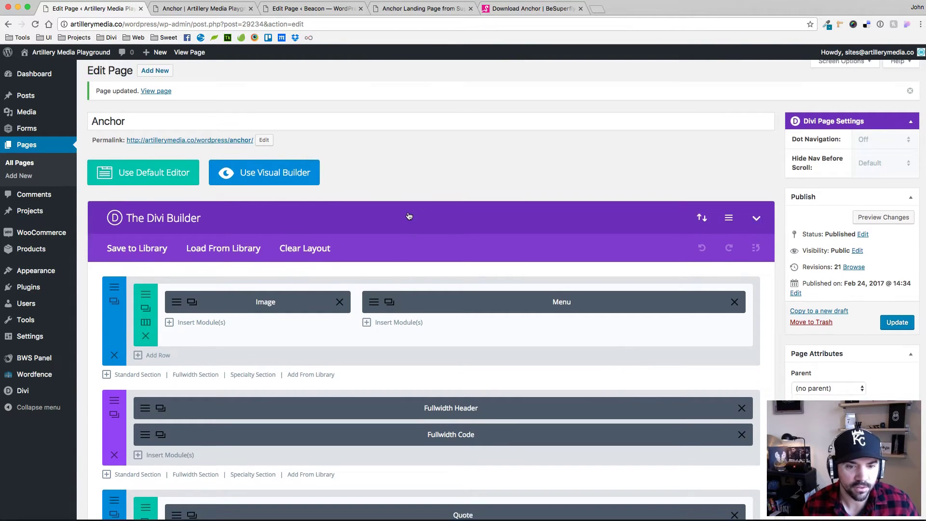
pyautogui.scroll(-15, 406, 219)
pyautogui.scroll(-10, 412, 223)
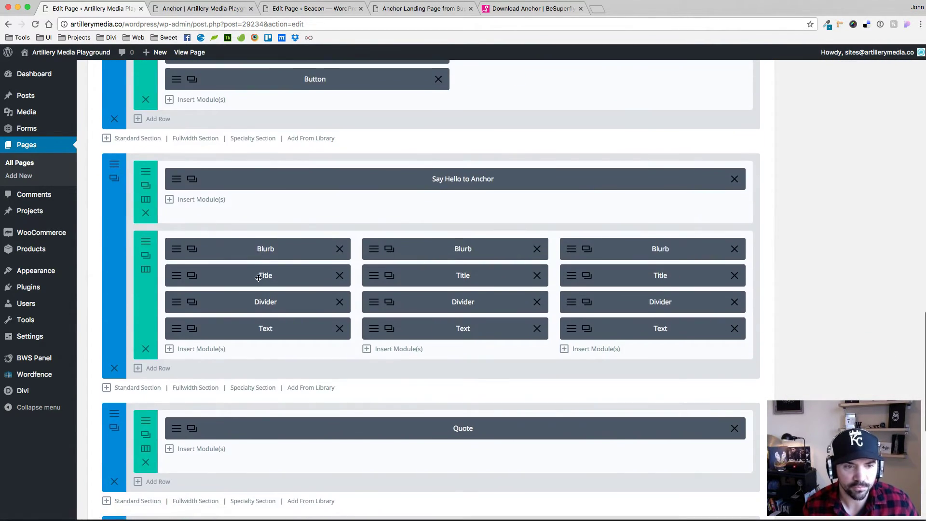
pyautogui.click(147, 242)
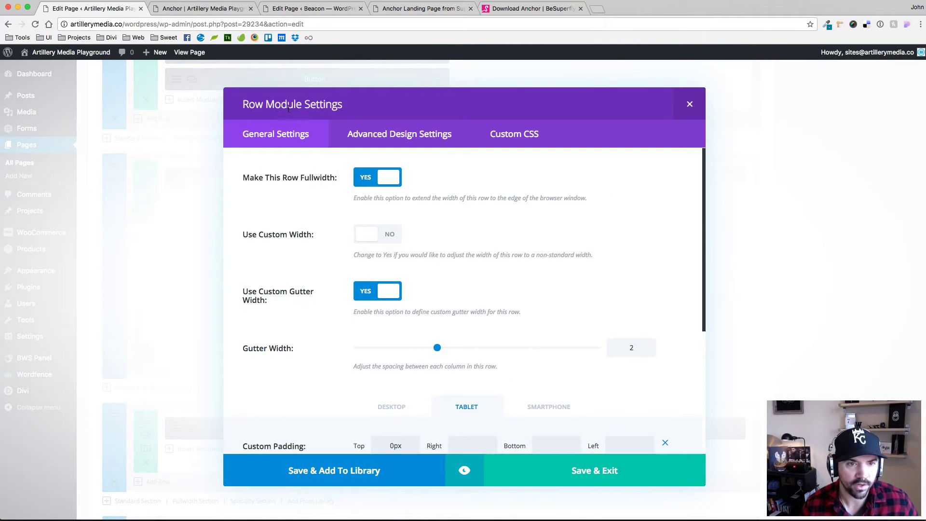
pyautogui.click(690, 105)
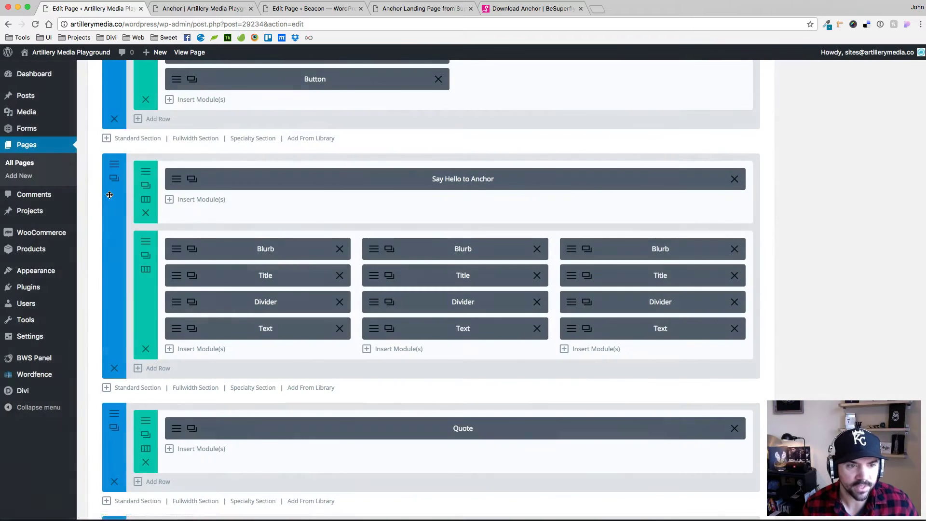
pyautogui.click(117, 167)
pyautogui.click(371, 133)
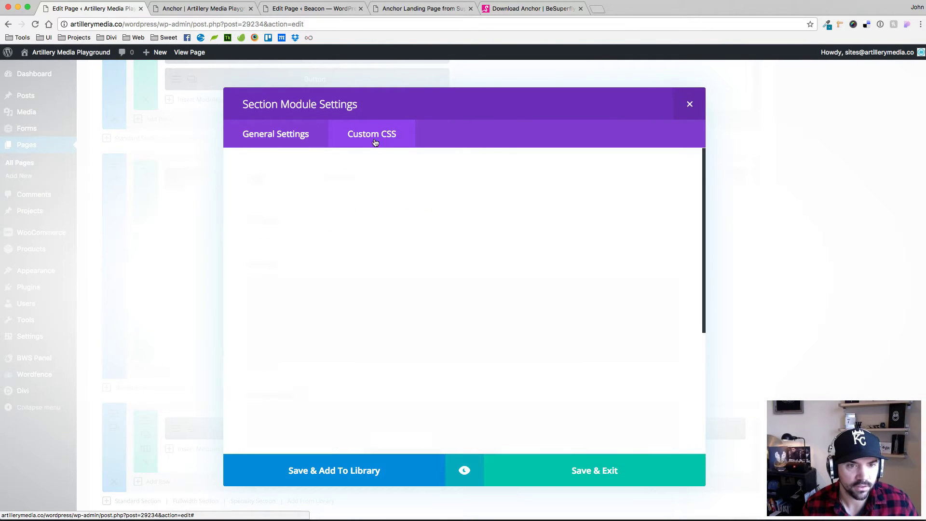
pyautogui.click(690, 104)
# Show the work row's column CSS classes and select Column 1's workItem class.
pyautogui.click(143, 244)
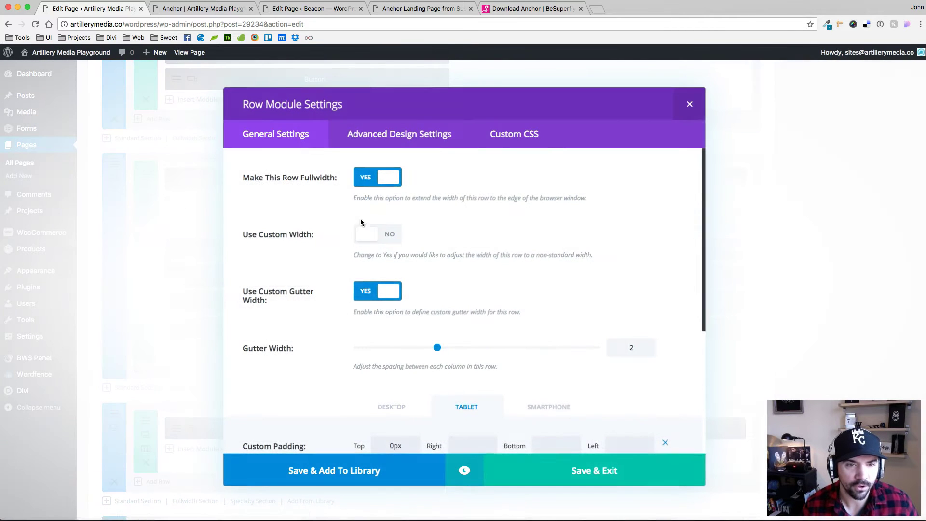
pyautogui.click(548, 144)
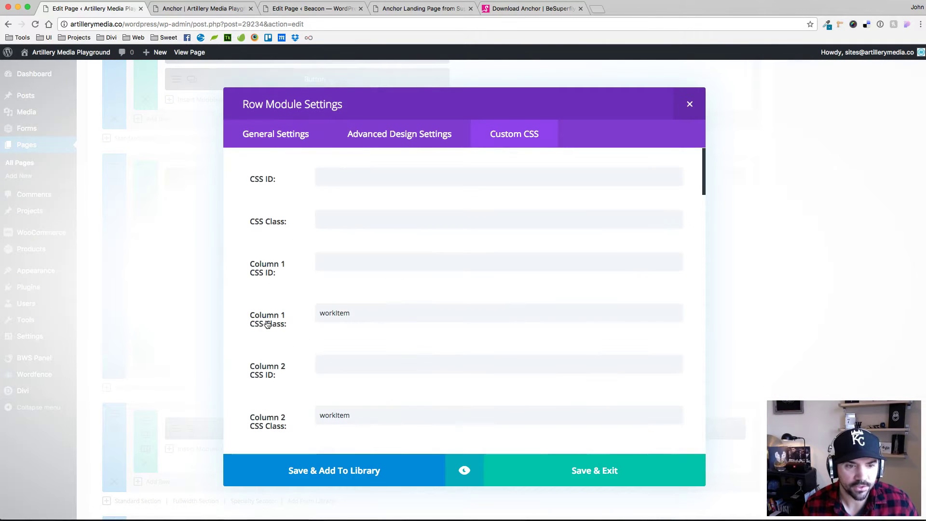
pyautogui.doubleClick(372, 313)
pyautogui.press('super+c')
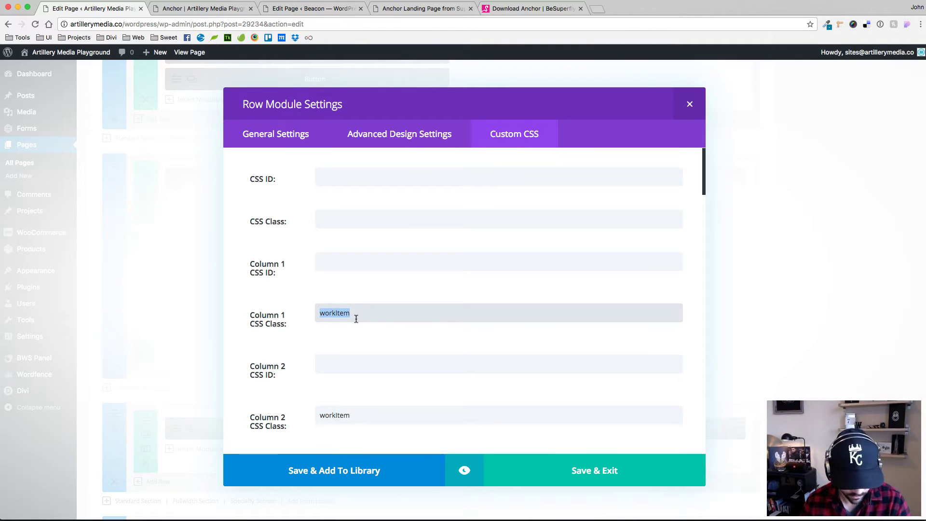
# On the Beacon page, remove the scrollLink class from the work section and save.
pyautogui.click(314, 8)
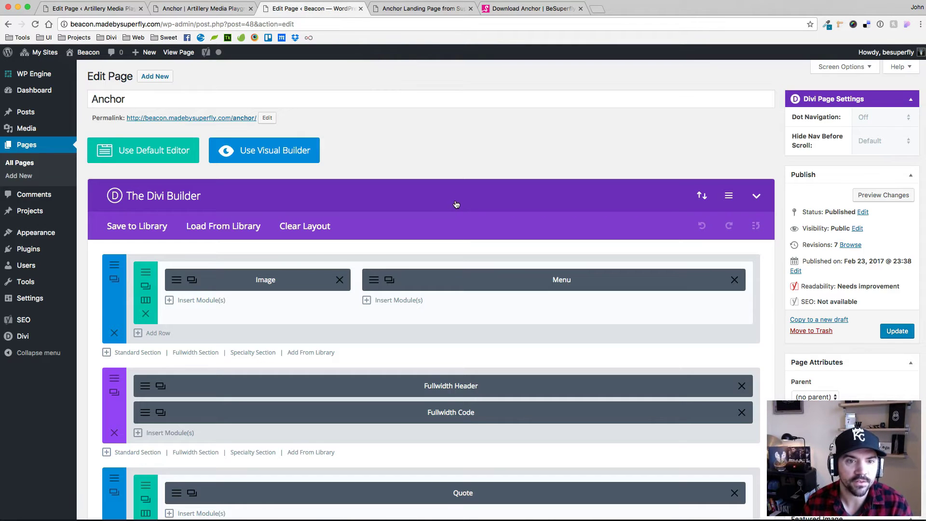
pyautogui.scroll(-6, 453, 202)
pyautogui.scroll(-15, 452, 202)
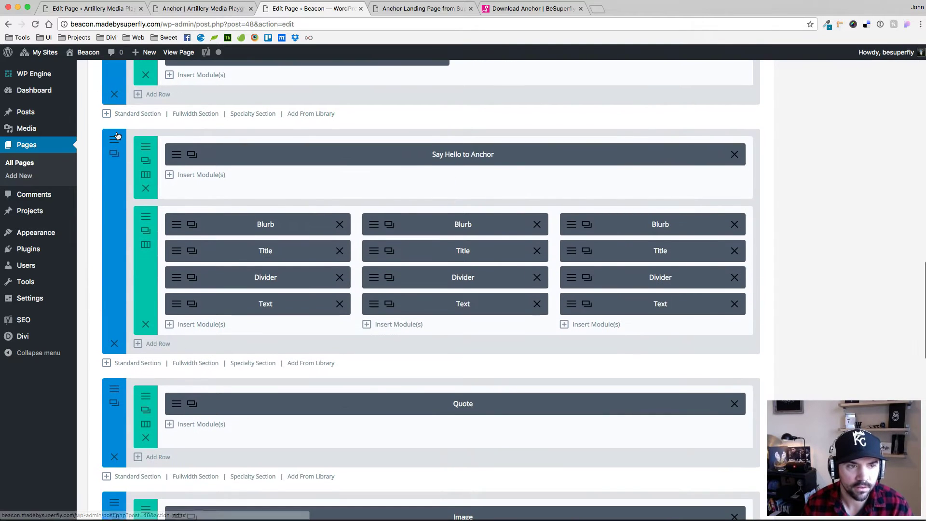
pyautogui.click(114, 153)
pyautogui.click(372, 134)
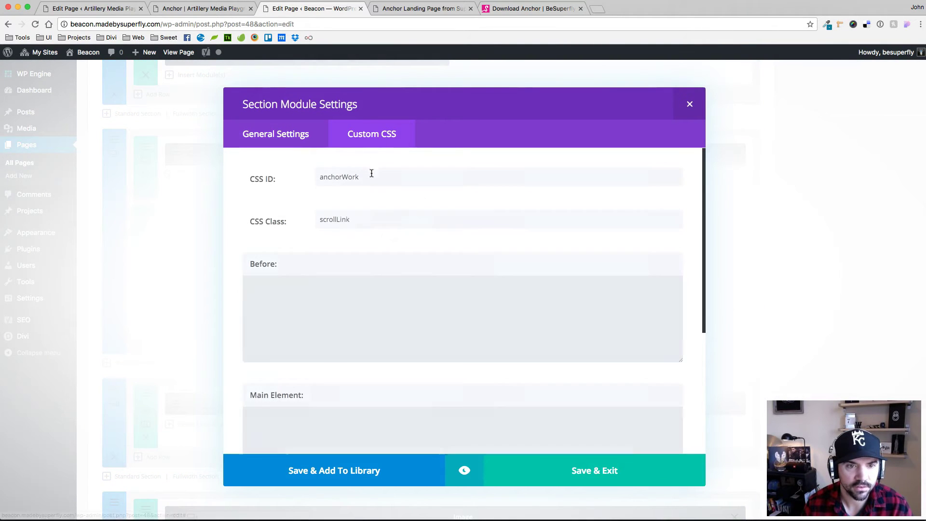
pyautogui.moveTo(352, 219); pyautogui.dragTo(289, 224)
pyautogui.press('BackSpace')
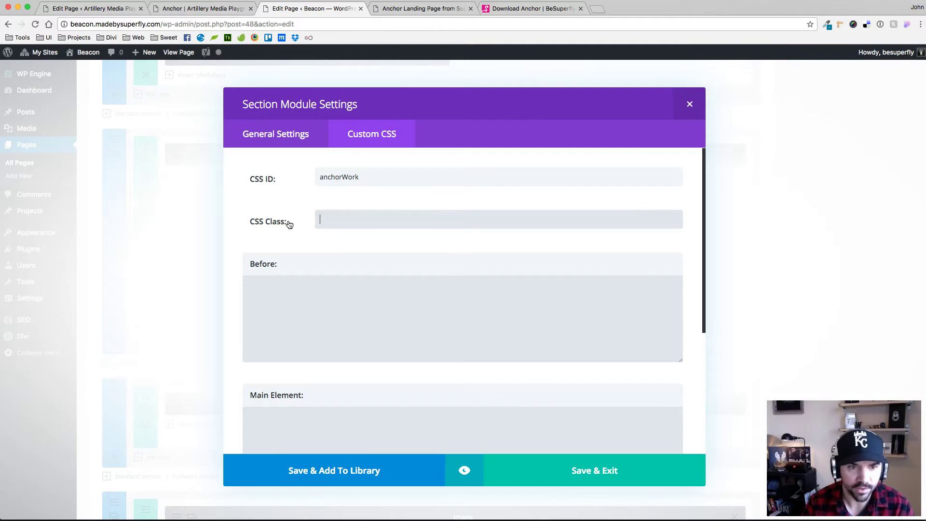
pyautogui.click(592, 470)
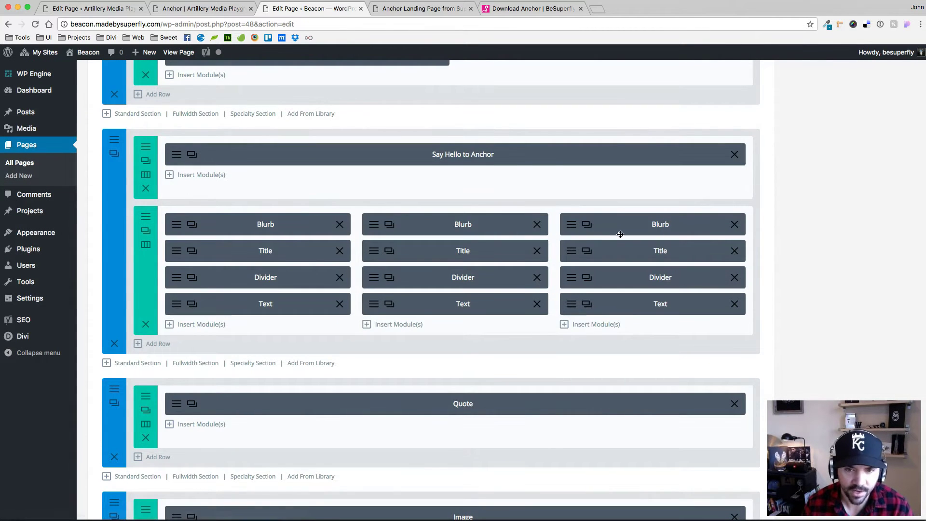
# Set the CSS class of work-row Columns 1, 2 and 3 to workItem and save.
pyautogui.click(145, 230)
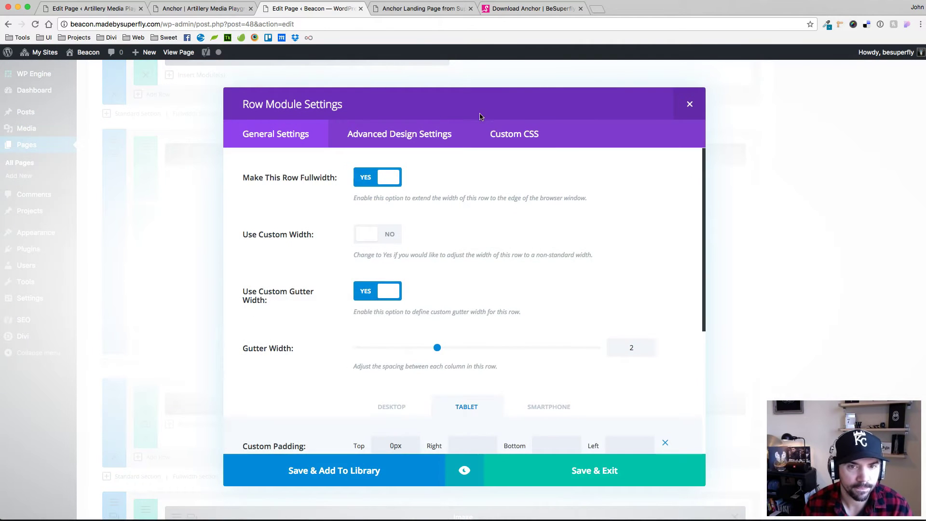
pyautogui.click(504, 133)
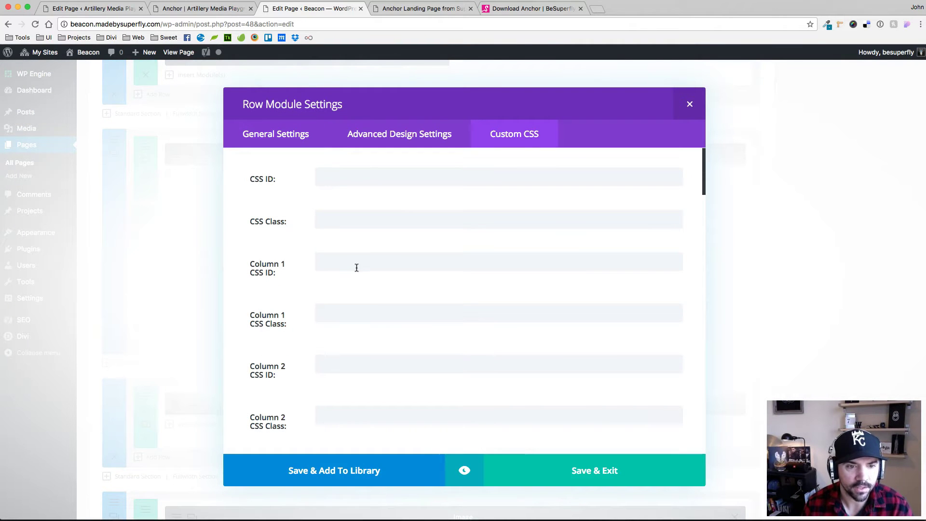
pyautogui.click(344, 308)
pyautogui.write('workItem')
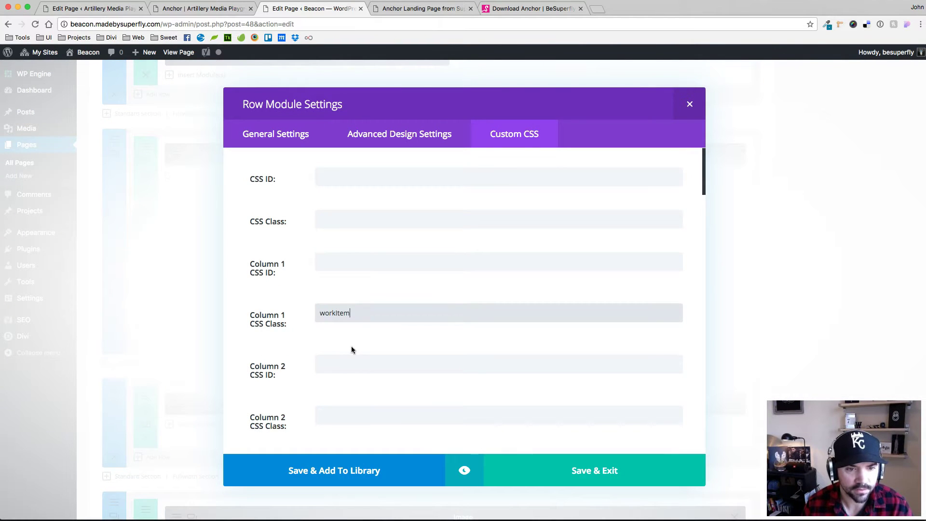
pyautogui.click(365, 417)
pyautogui.scroll(-3, 366, 338)
pyautogui.press('super+v')
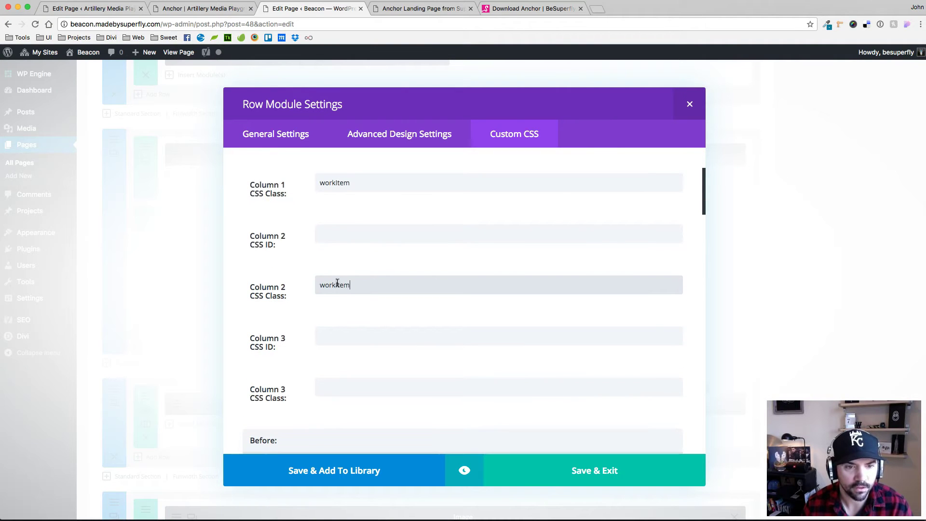
pyautogui.click(331, 380)
pyautogui.press('super+v')
pyautogui.click(587, 473)
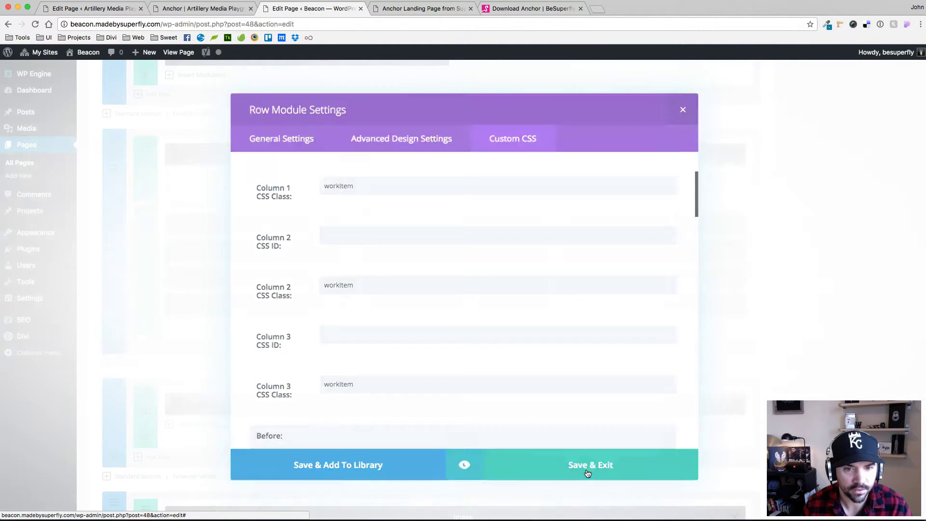
# On the Artillery Media page, select the first divider module's workDivider CSS class.
pyautogui.click(92, 8)
pyautogui.click(689, 106)
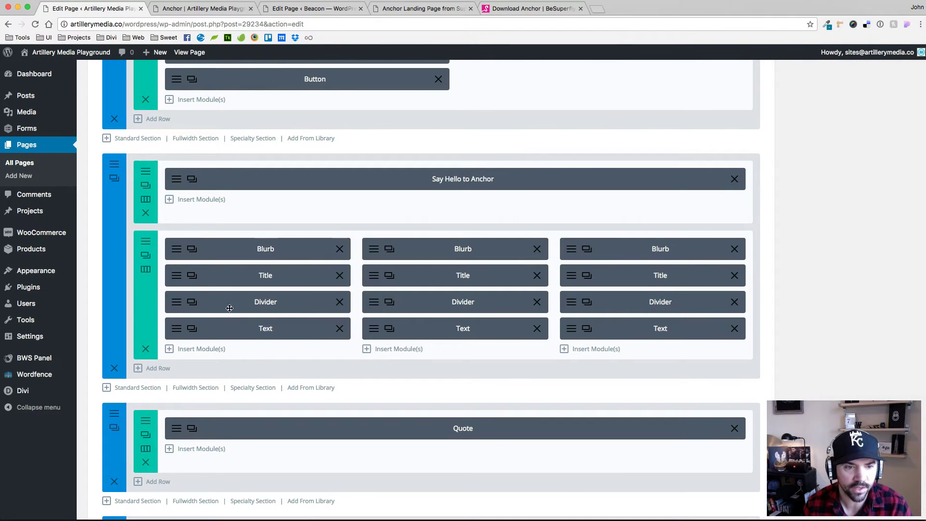
pyautogui.click(177, 305)
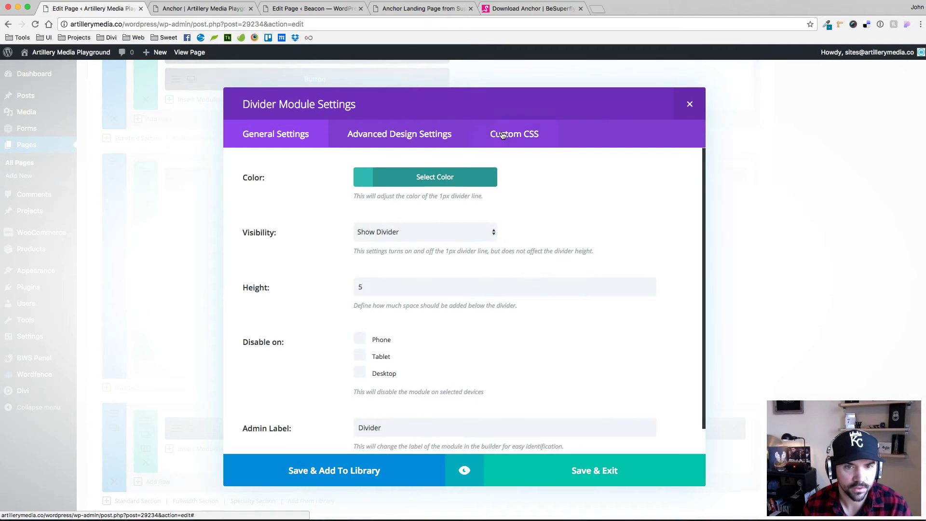
pyautogui.click(503, 135)
pyautogui.moveTo(379, 218); pyautogui.dragTo(307, 218)
pyautogui.press('super+c')
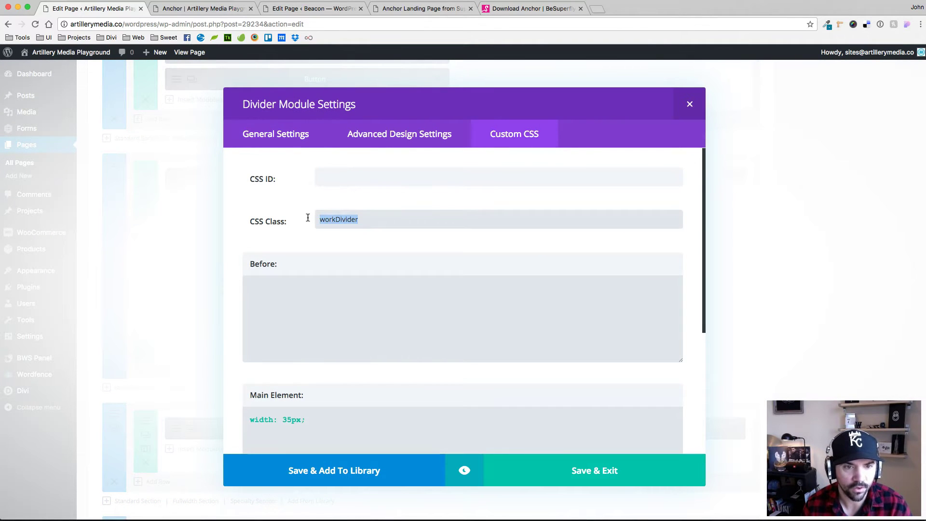
pyautogui.click(689, 104)
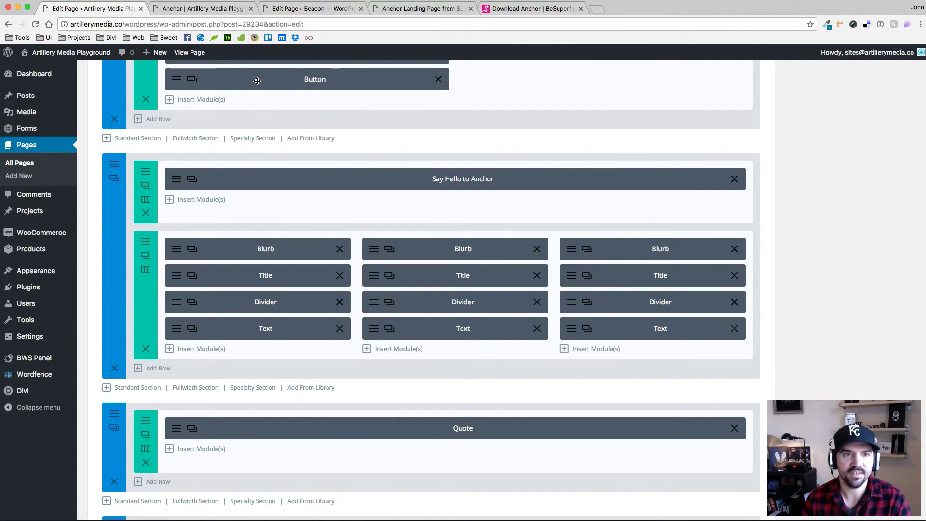
# On the Beacon page, give the first and middle dividers the workDivider CSS class.
pyautogui.click(298, 8)
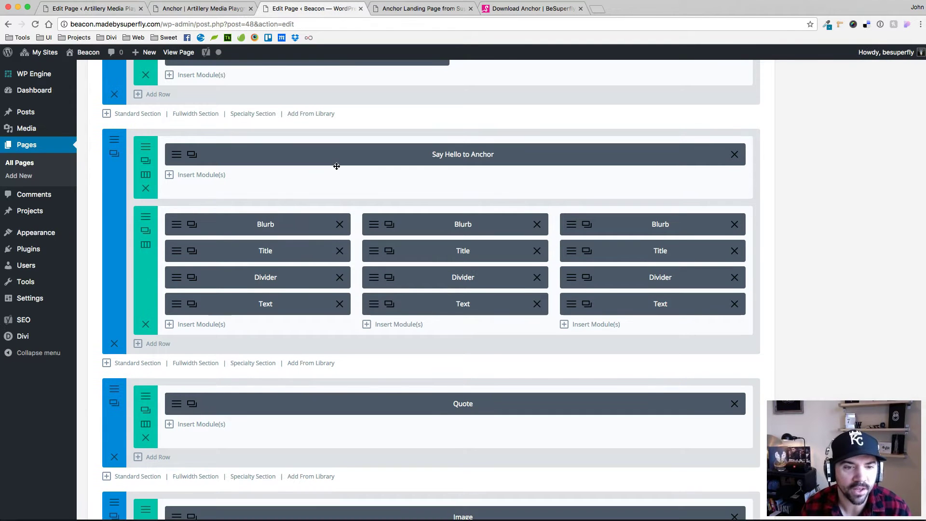
pyautogui.click(177, 278)
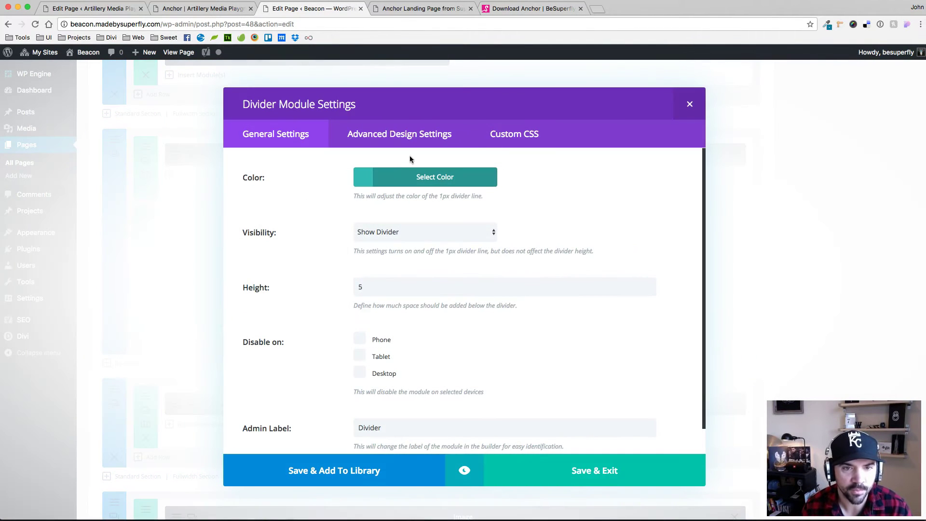
pyautogui.click(511, 139)
pyautogui.click(333, 221)
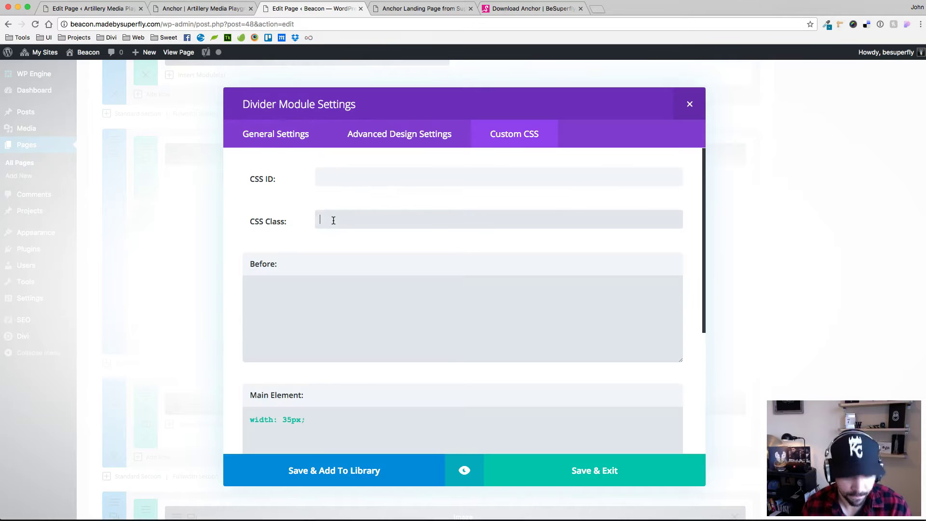
pyautogui.write('anchor-divider')
pyautogui.click(584, 471)
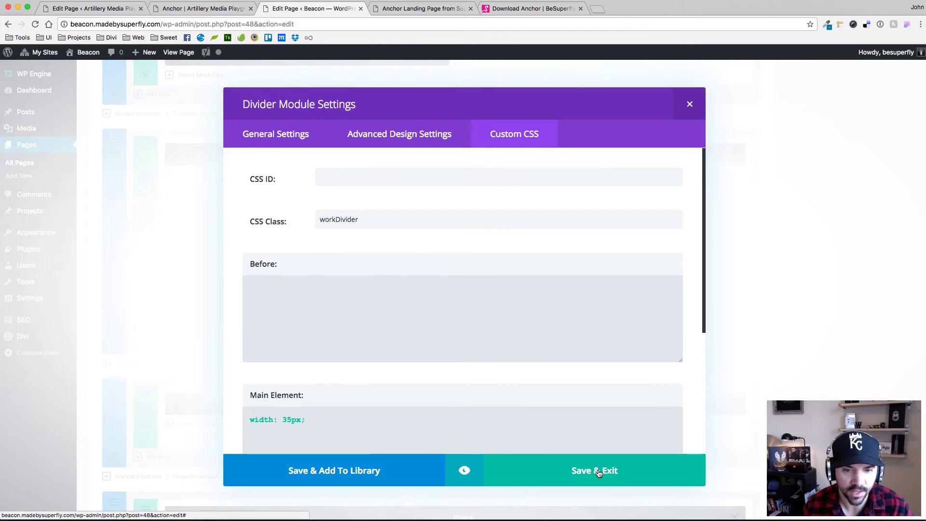
pyautogui.click(379, 283)
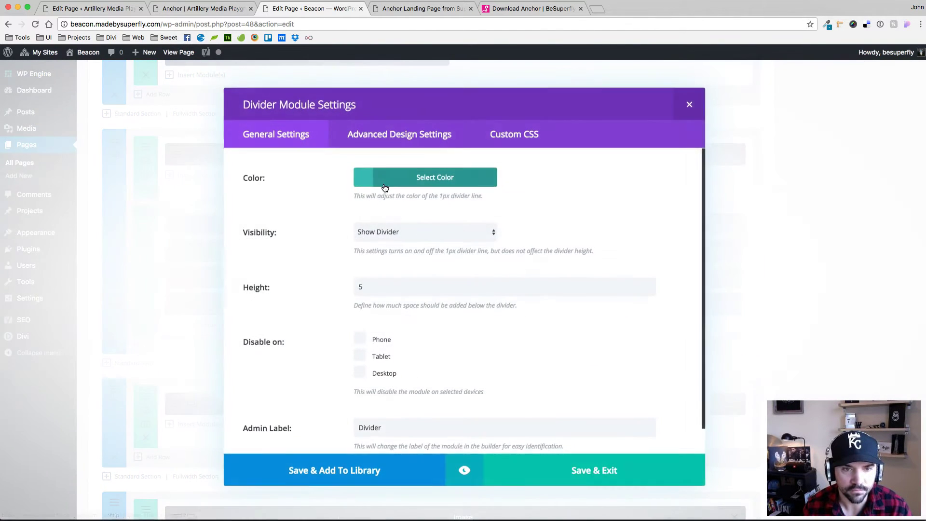
pyautogui.click(523, 141)
pyautogui.click(346, 219)
pyautogui.press('super+v')
pyautogui.click(584, 474)
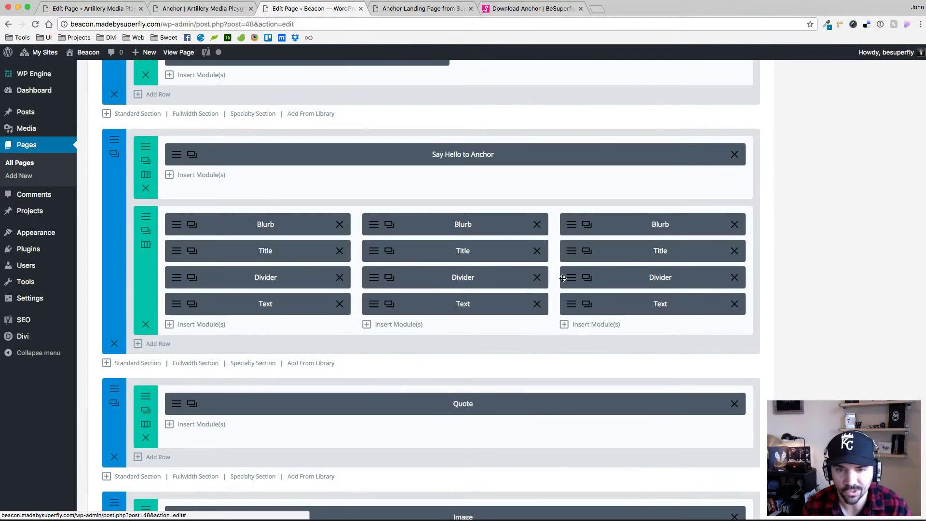
# Give the third column's divider the workDivider class and update the page.
pyautogui.click(563, 279)
pyautogui.click(515, 133)
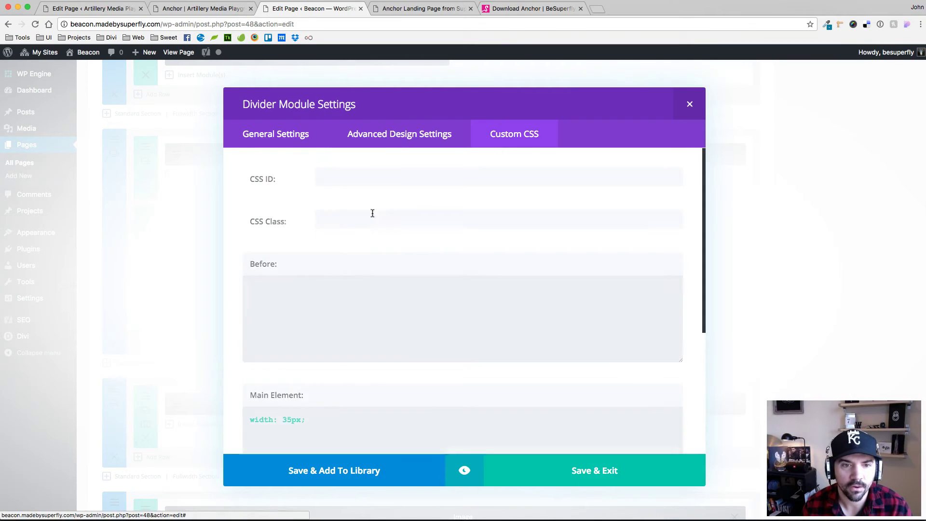
pyautogui.click(320, 219)
pyautogui.press('super+v')
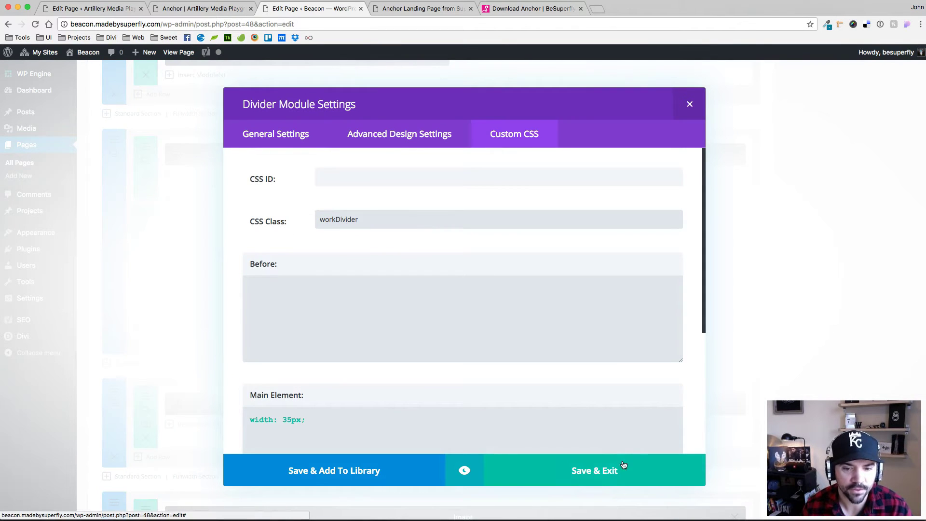
pyautogui.click(599, 472)
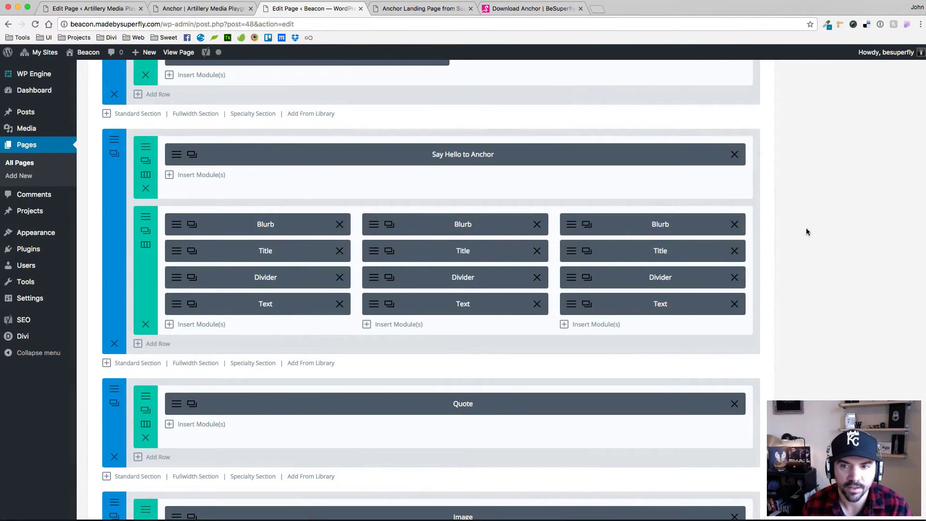
pyautogui.scroll(8, 815, 227)
pyautogui.scroll(3, 821, 222)
pyautogui.click(897, 242)
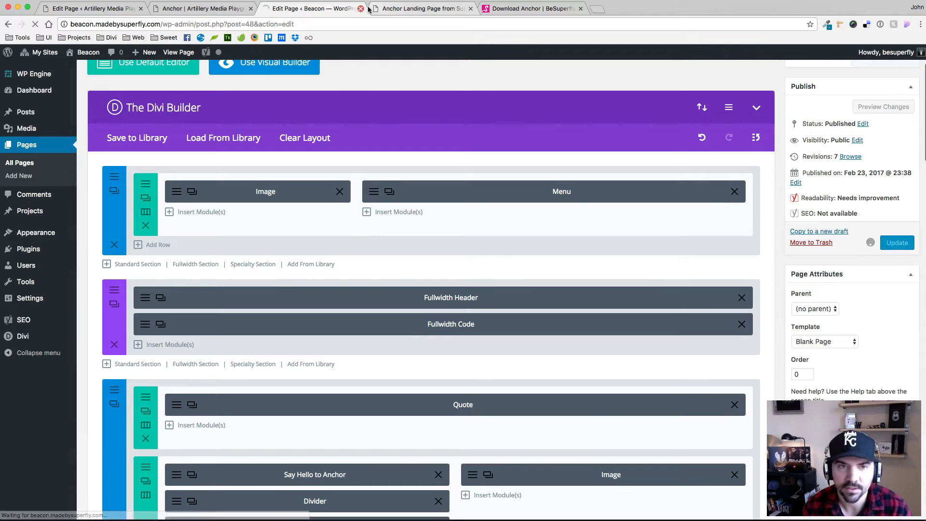
# Reload the live Anchor landing page, review the three work cards, and switch to AnchorLayout.css in Atom.
pyautogui.click(426, 11)
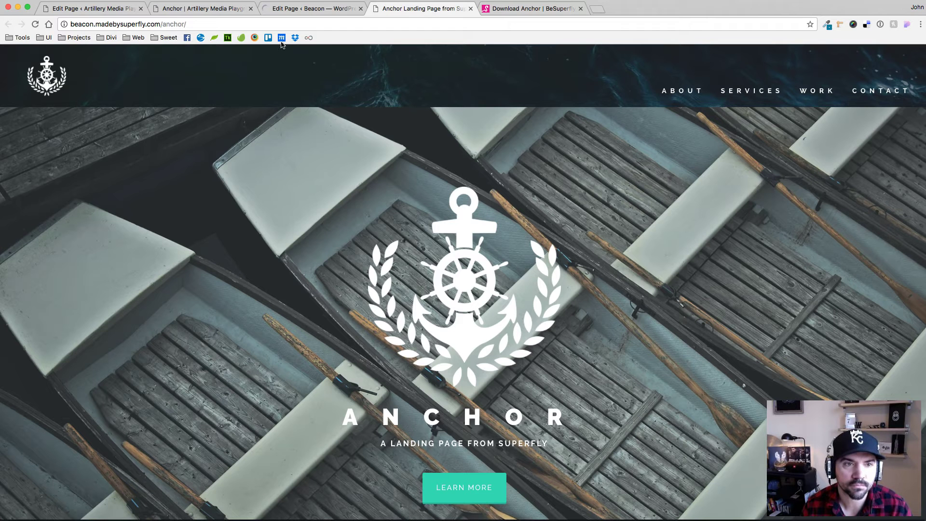
pyautogui.click(37, 24)
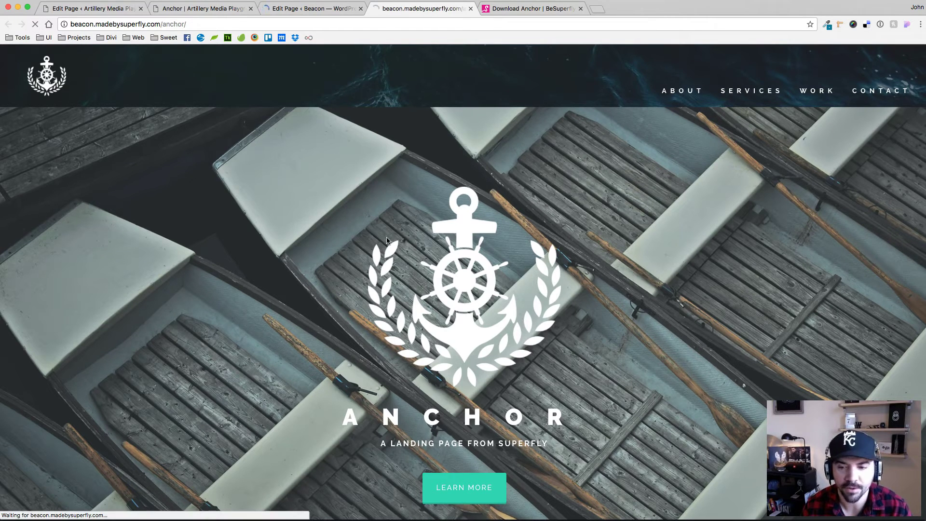
pyautogui.scroll(-10, 486, 259)
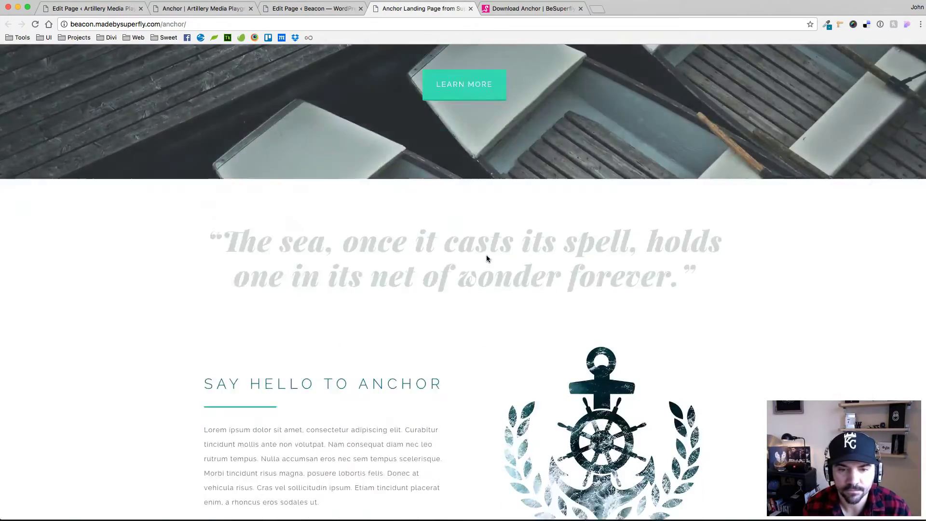
pyautogui.scroll(-15, 538, 263)
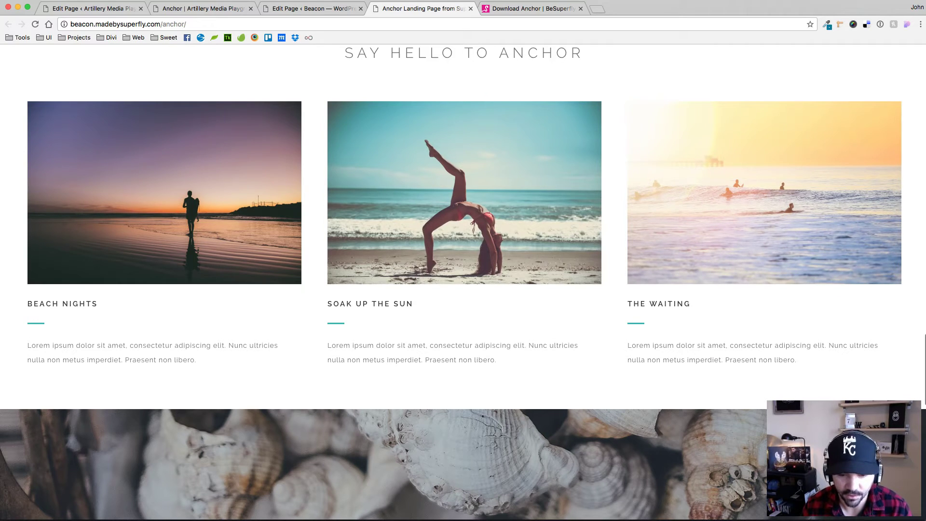
pyautogui.press('super+Tab')
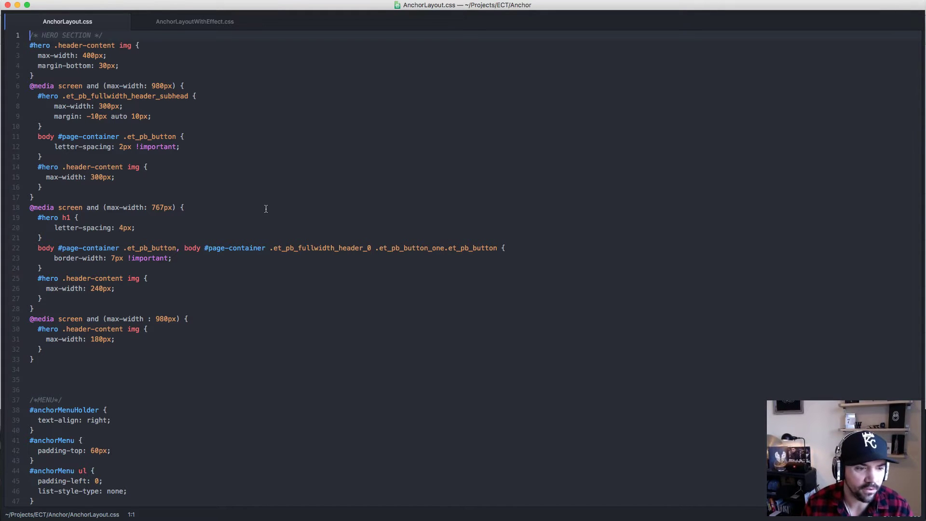
# Copy the WORK section rules, lines 141–164, from AnchorLayoutWithEffect.css and return to AnchorLayout.css.
pyautogui.scroll(-20, 266, 208)
pyautogui.scroll(-10, 310, 232)
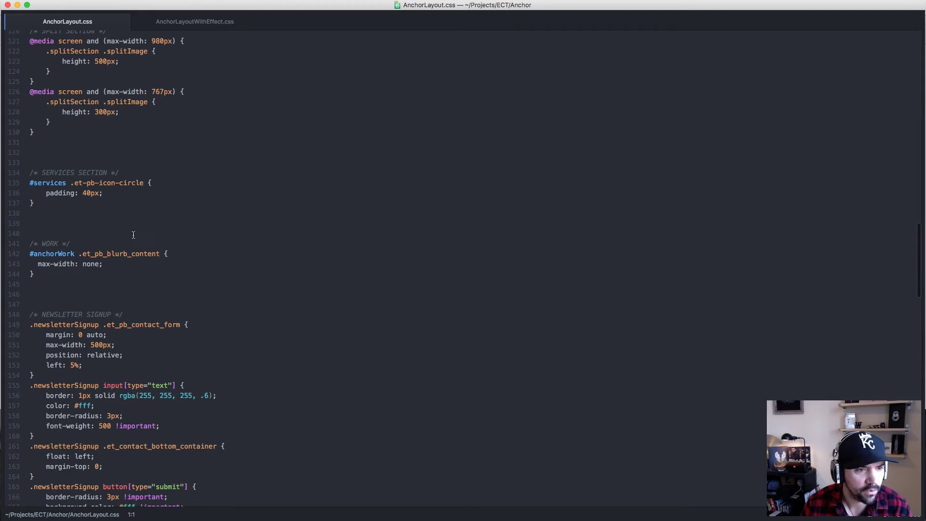
pyautogui.click(40, 273)
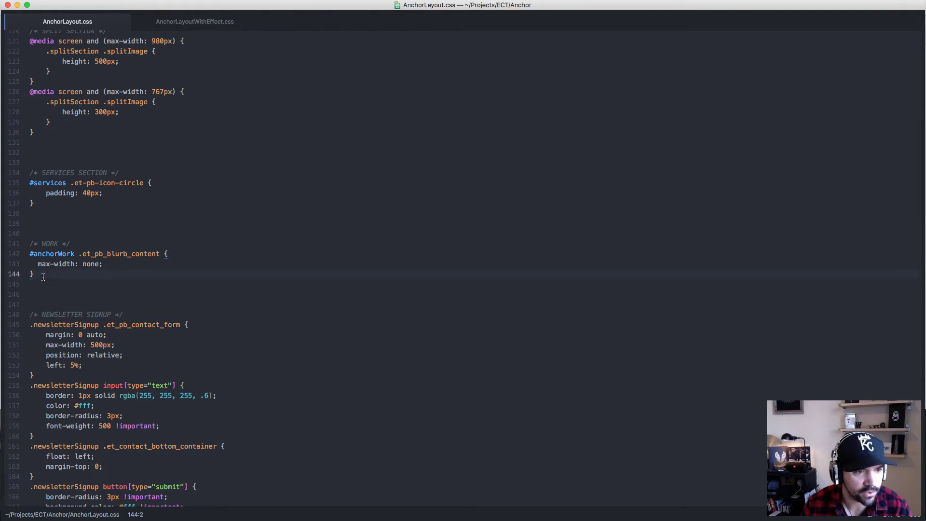
pyautogui.click(199, 22)
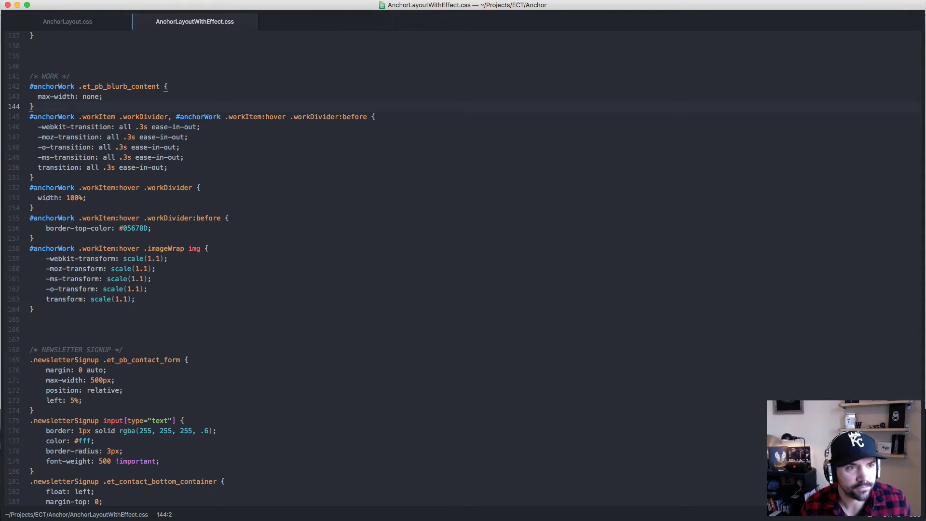
pyautogui.moveTo(31, 117); pyautogui.dragTo(60, 309)
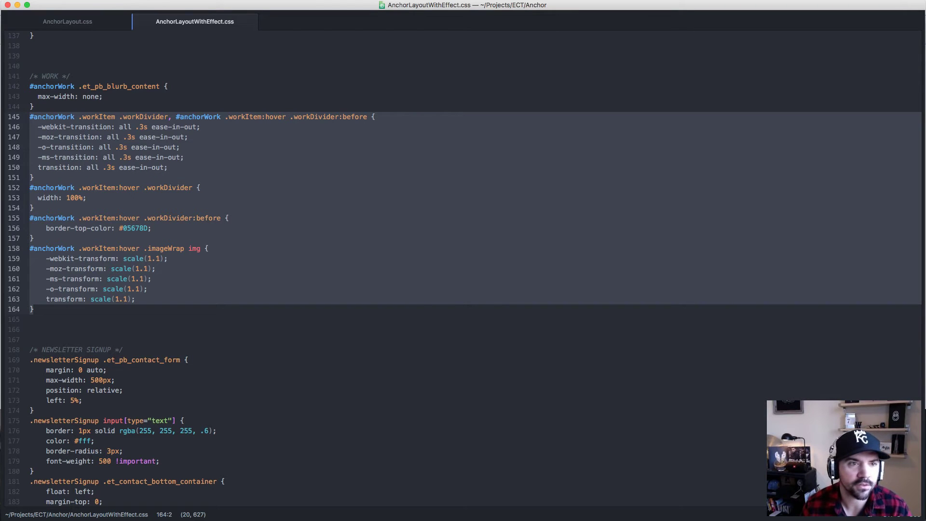
pyautogui.click(58, 96)
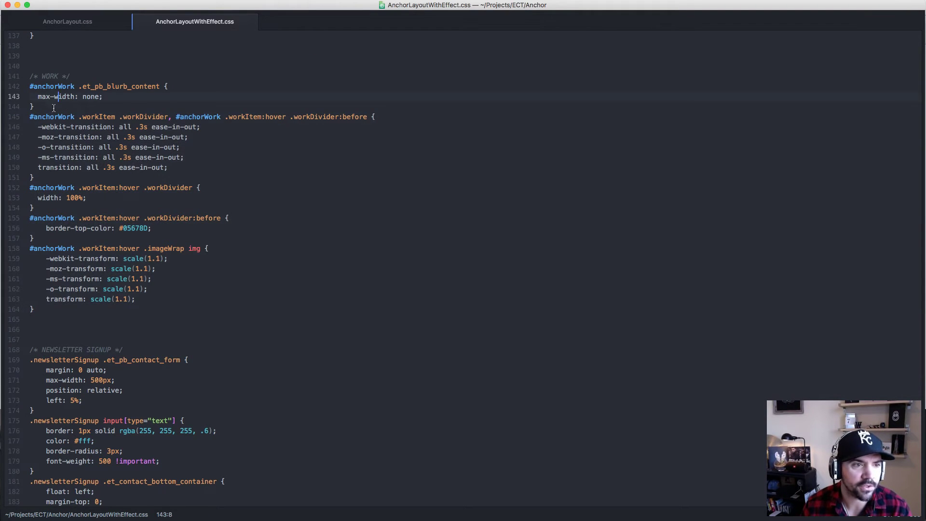
pyautogui.moveTo(32, 76); pyautogui.dragTo(49, 310)
pyautogui.press('super+c')
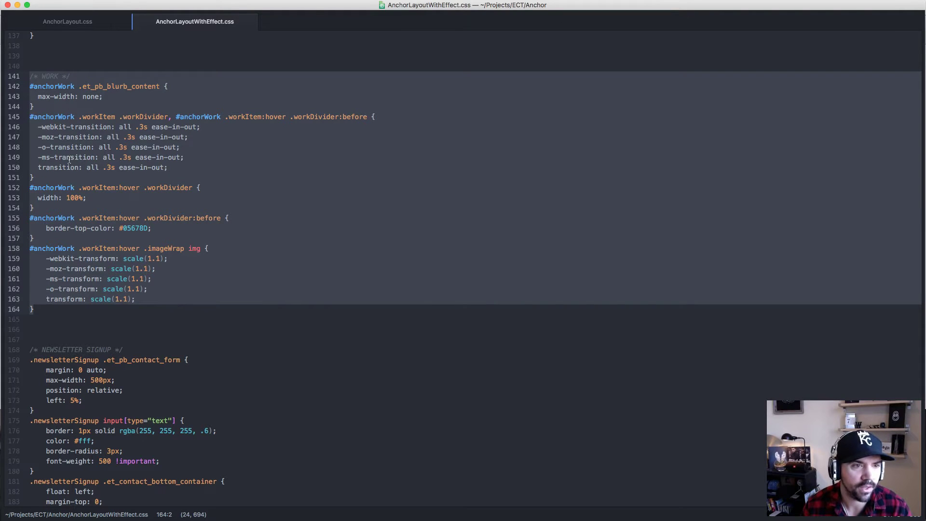
pyautogui.click(80, 21)
# Replace the old WORK block, lines 141–144, with the copied hover-divider rules.
pyautogui.moveTo(31, 271); pyautogui.dragTo(20, 248)
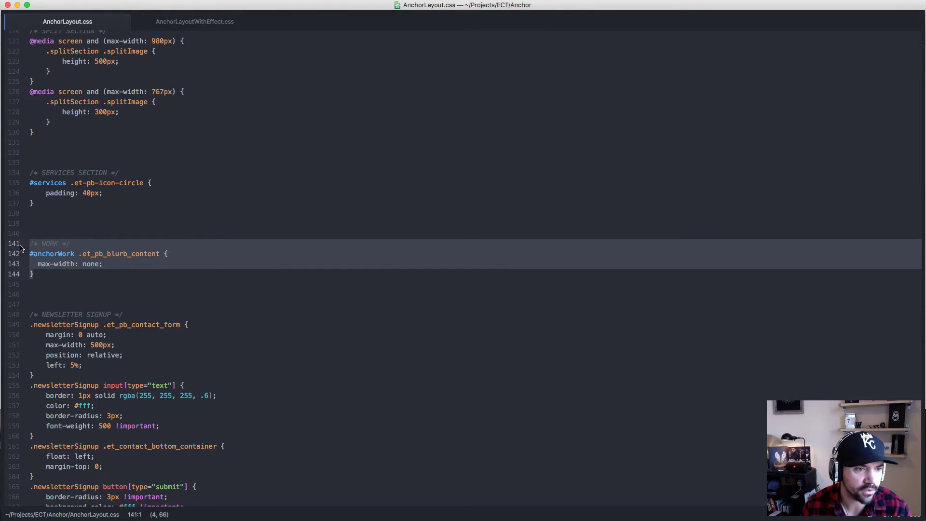
pyautogui.press('super+v')
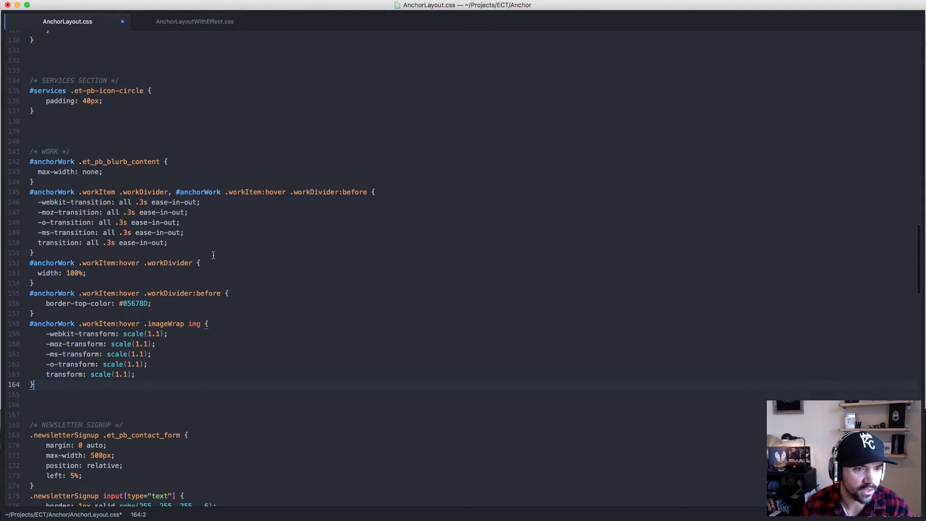
pyautogui.click(122, 167)
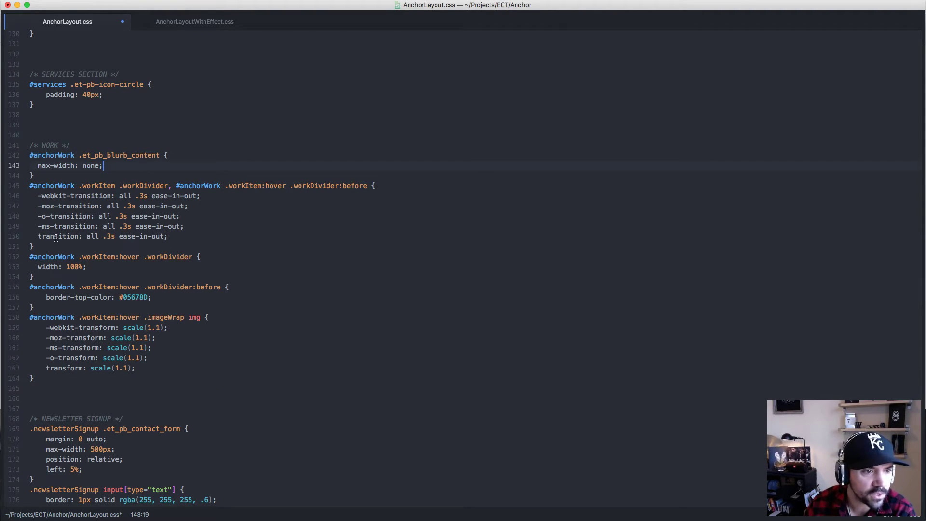
# Comment out the transition, imageWrap img scale and workDivider:before border-colour rules.
pyautogui.moveTo(47, 249); pyautogui.dragTo(26, 187)
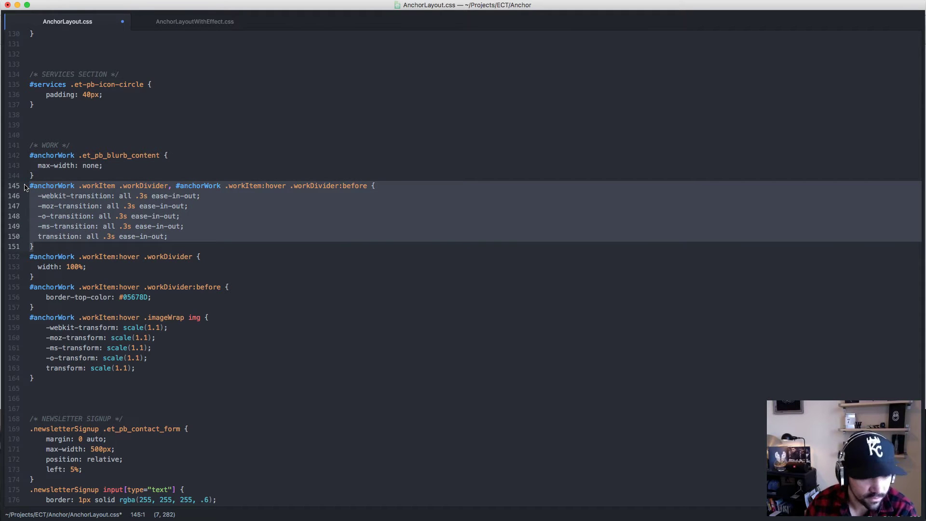
pyautogui.press('super+slash')
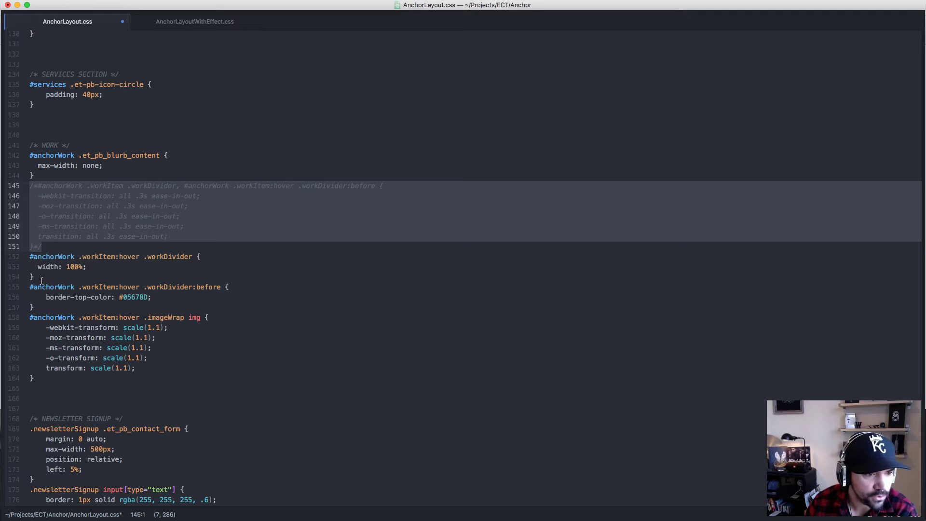
pyautogui.moveTo(47, 378); pyautogui.dragTo(21, 321)
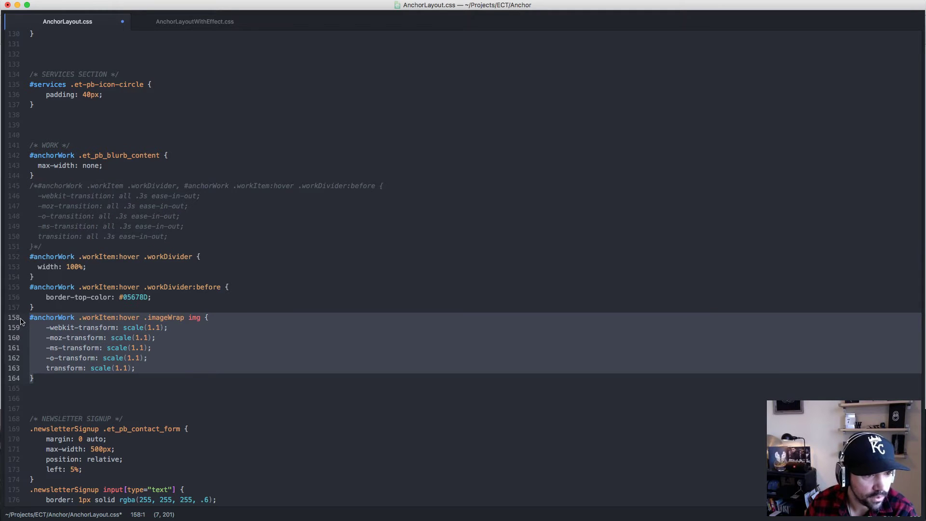
pyautogui.press('super+slash')
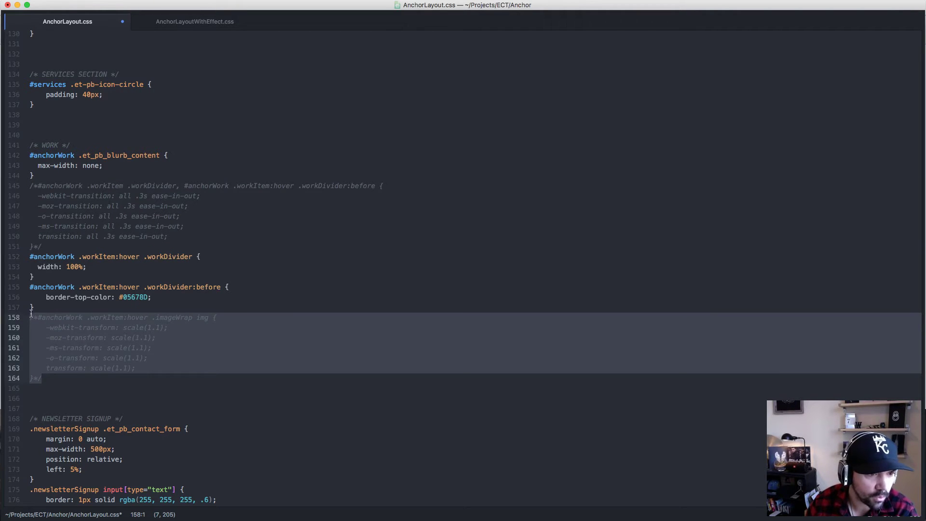
pyautogui.click(65, 306)
pyautogui.moveTo(43, 306); pyautogui.dragTo(27, 293)
pyautogui.press('super+slash')
pyautogui.click(106, 257)
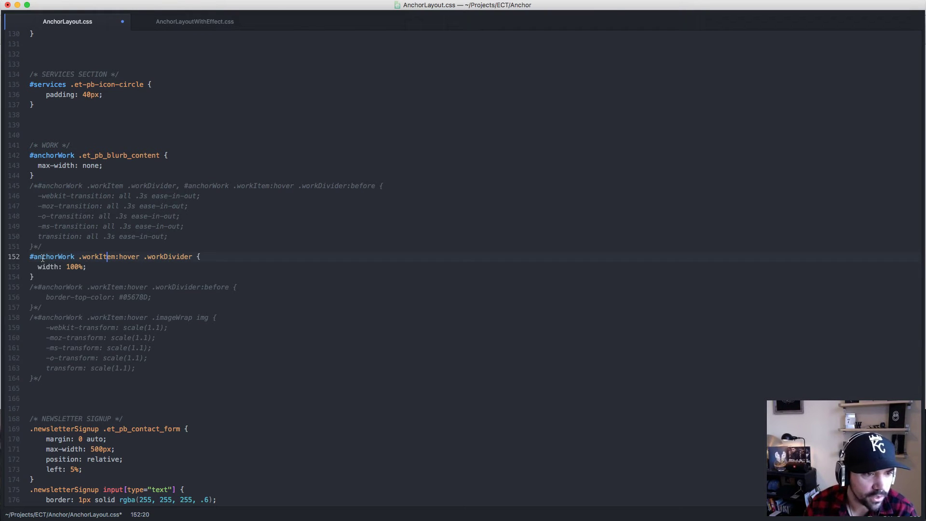
pyautogui.moveTo(30, 257); pyautogui.dragTo(113, 256)
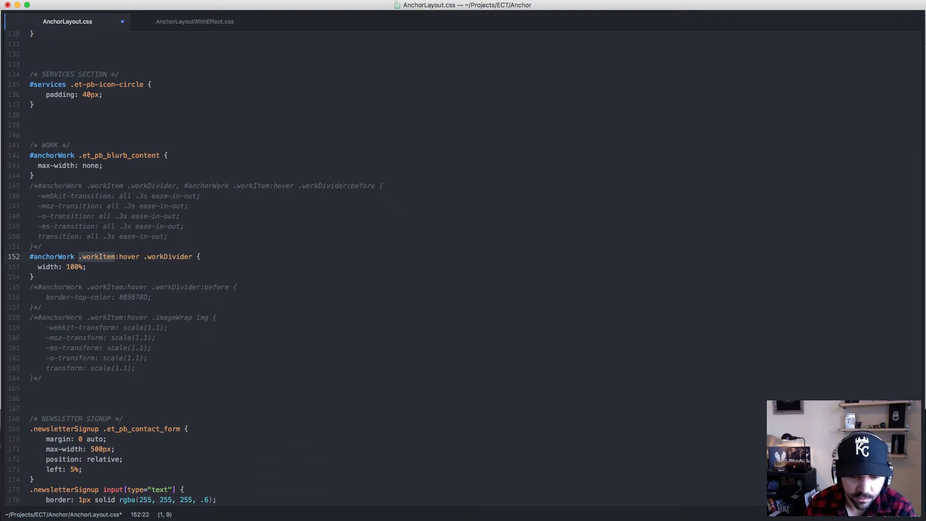
# Inspect the work card elements on the live Anchor page in Chrome.
pyautogui.press('super+Tab')
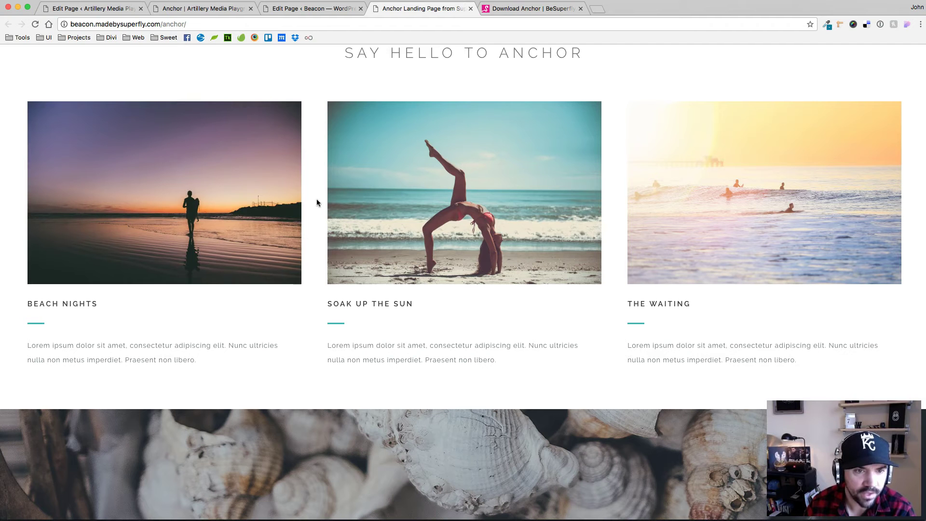
pyautogui.rightClick(269, 300)
pyautogui.click(293, 407)
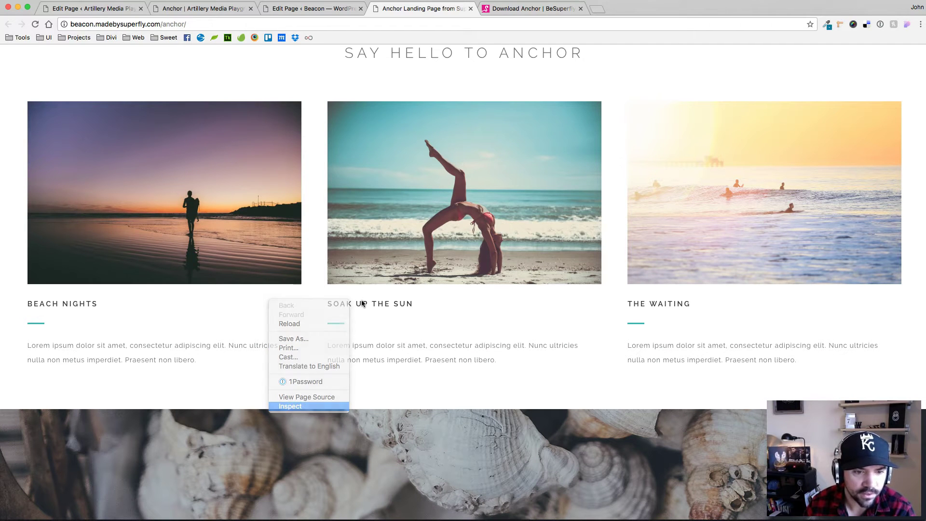